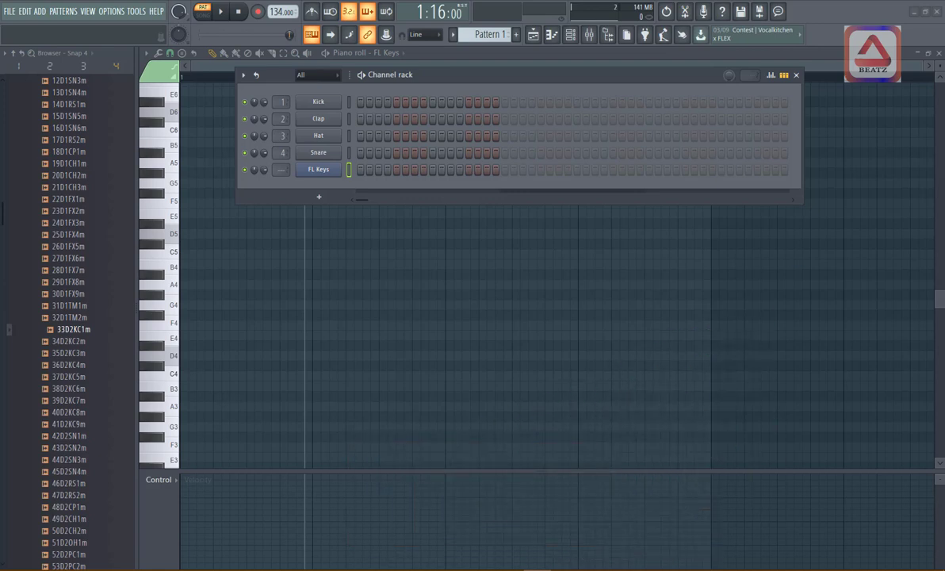
Open the piano roll for the FL Keys channel.
{"action": "right_click", "coordinate": [341, 171]}
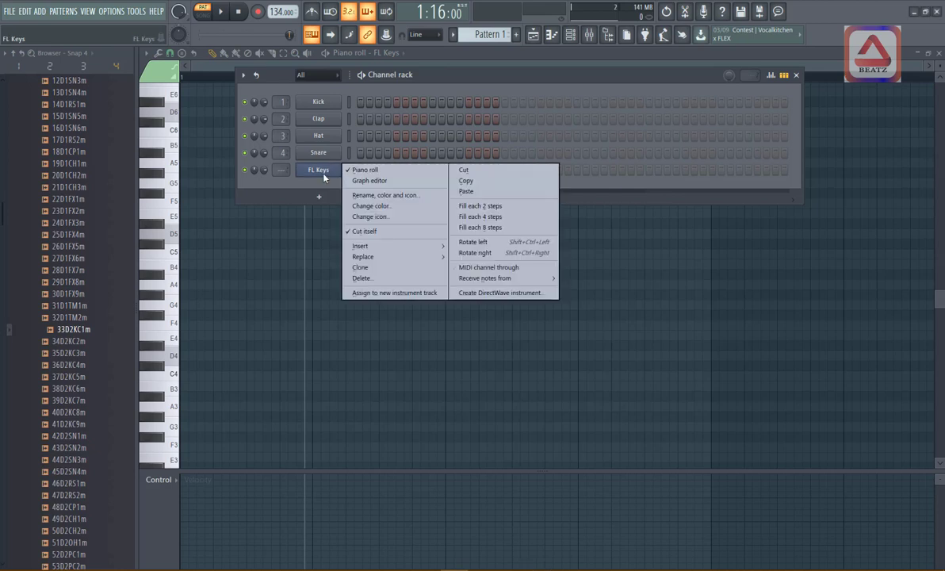
{"action": "left_click", "coordinate": [365, 170]}
{"action": "right_click", "coordinate": [341, 171]}
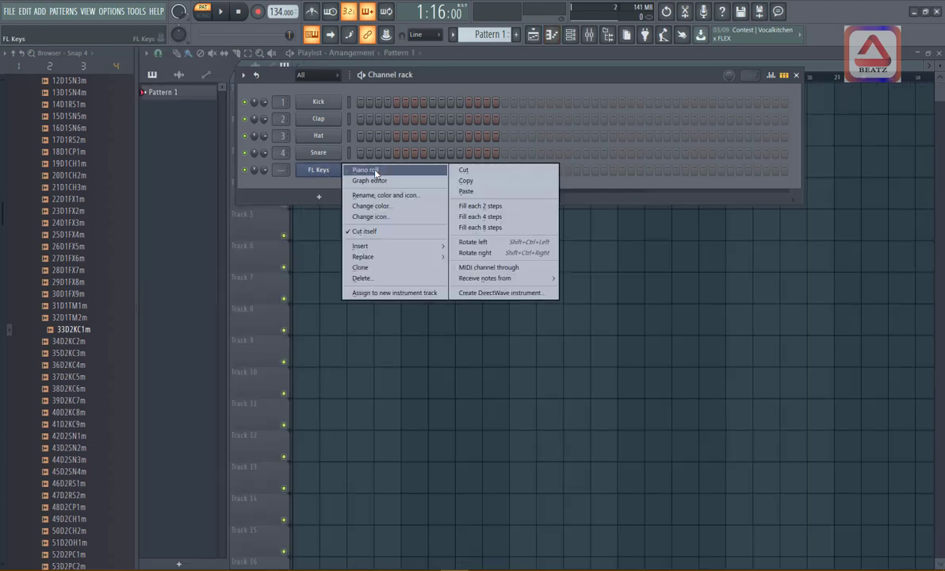
{"action": "left_click", "coordinate": [374, 171]}
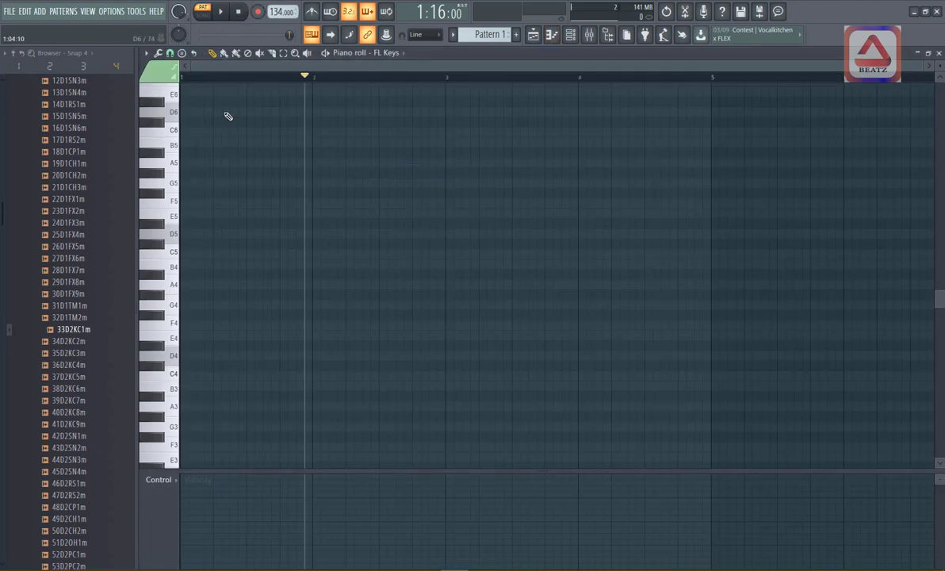
Place a D5 note about nine steps long at the start of bar 1.
{"action": "left_click", "coordinate": [316, 79]}
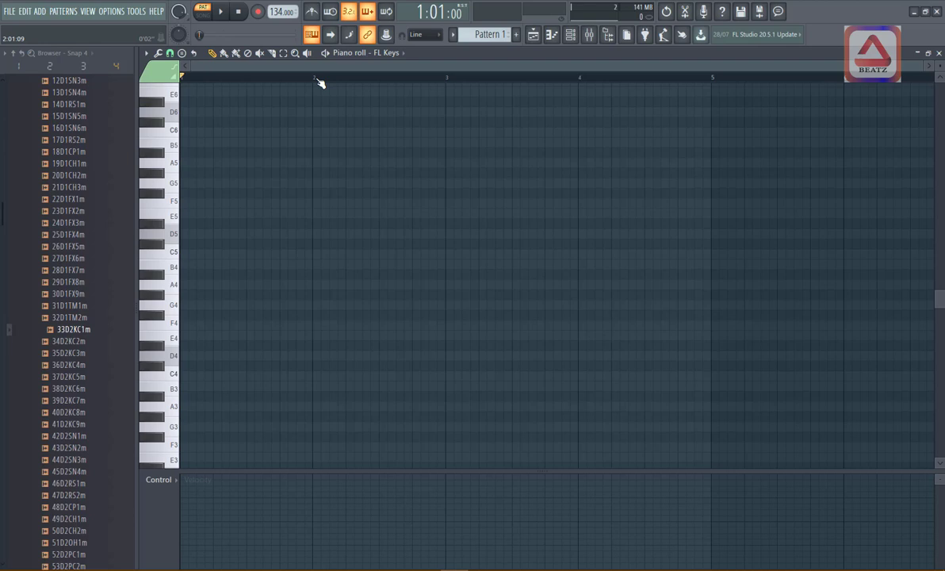
{"action": "left_click", "coordinate": [199, 234]}
{"action": "left_click_drag", "start_coordinate": [200, 234], "coordinate": [162, 238]}
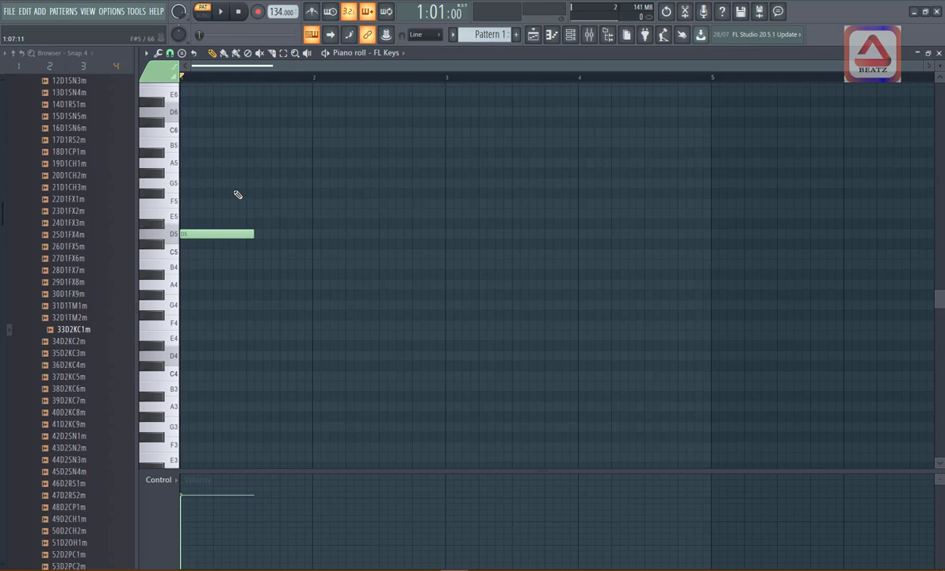
{"action": "left_click", "coordinate": [252, 265]}
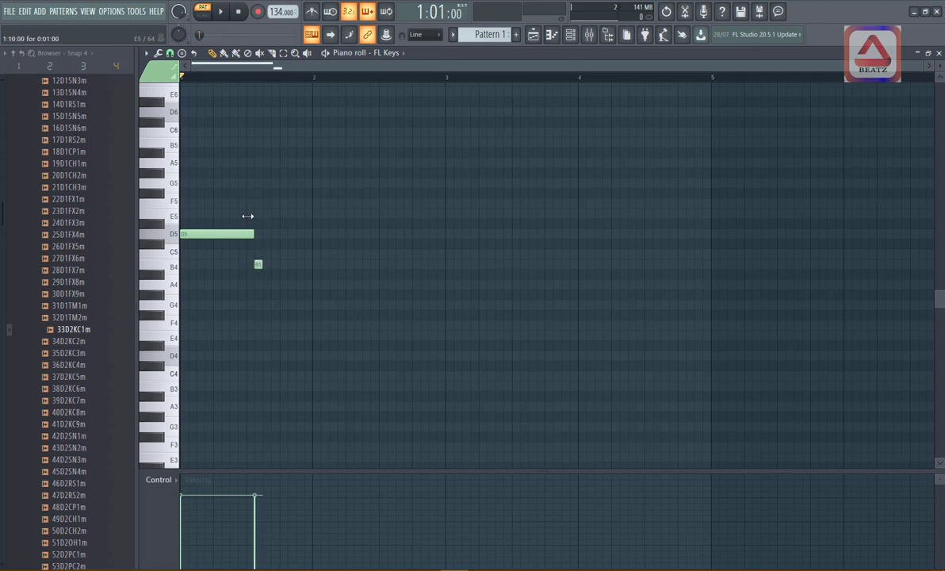
{"action": "right_click", "coordinate": [257, 264]}
{"action": "left_click", "coordinate": [249, 243]}
{"action": "right_click", "coordinate": [250, 246]}
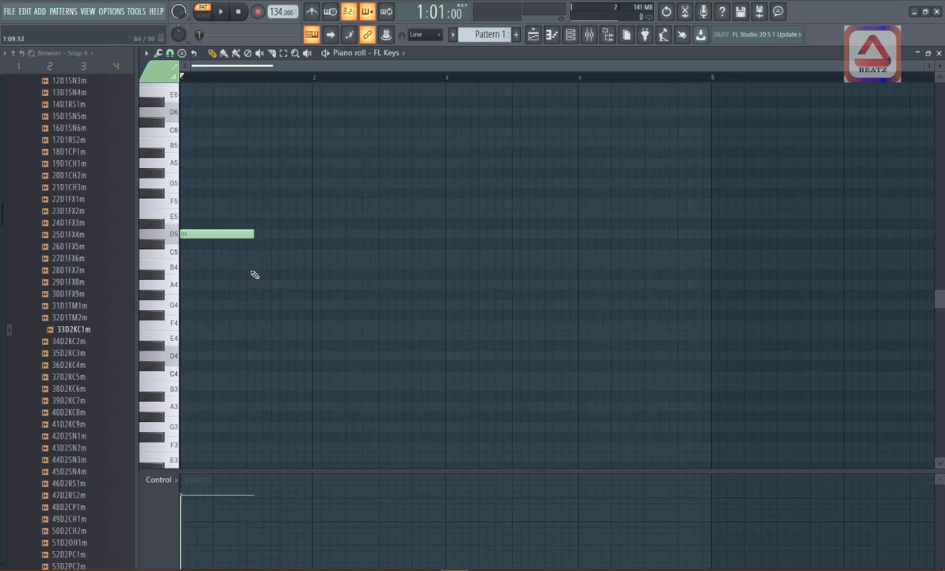
Lengthen the D5 note to fill all of bar 1 and play the pattern back briefly.
{"action": "left_click_drag", "start_coordinate": [253, 234], "coordinate": [310, 255]}
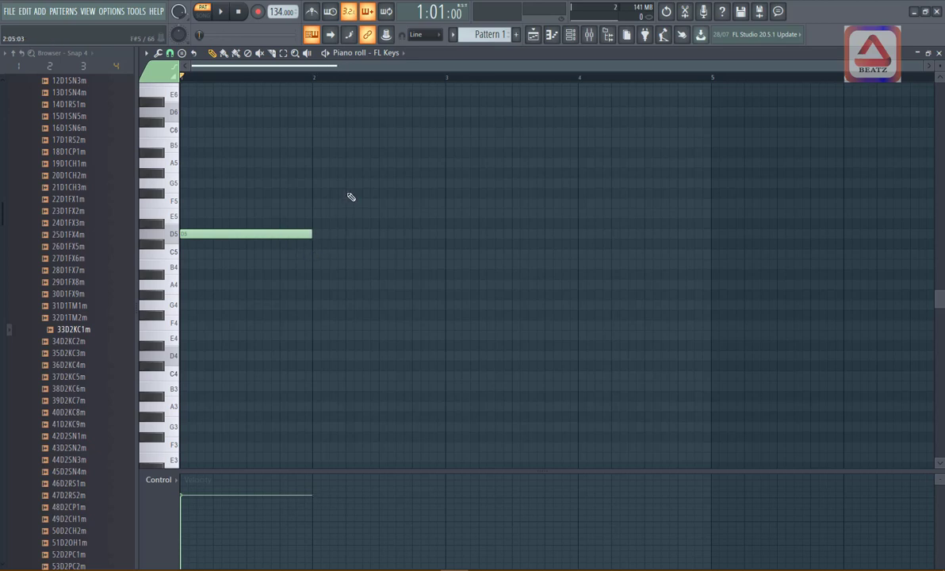
{"action": "key", "text": "space"}
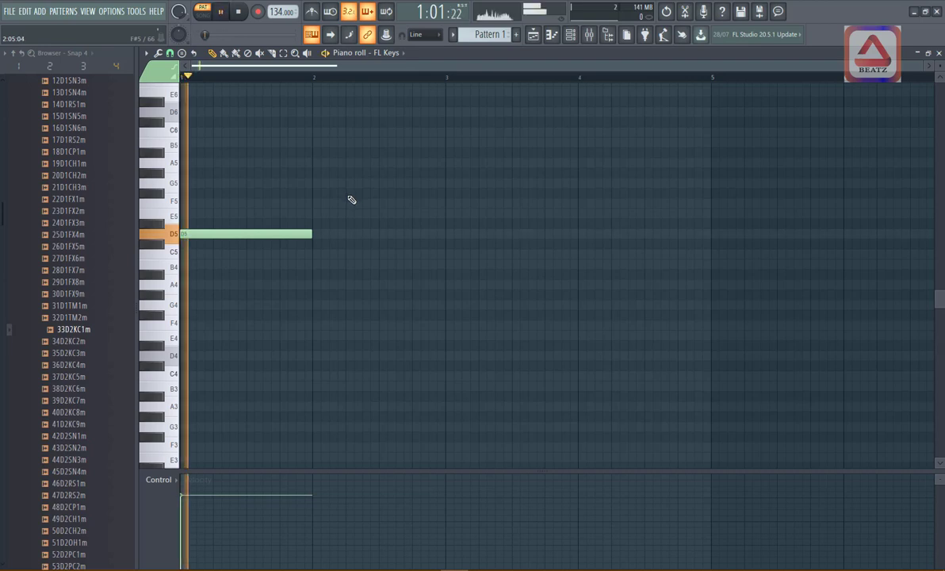
{"action": "key", "text": "space"}
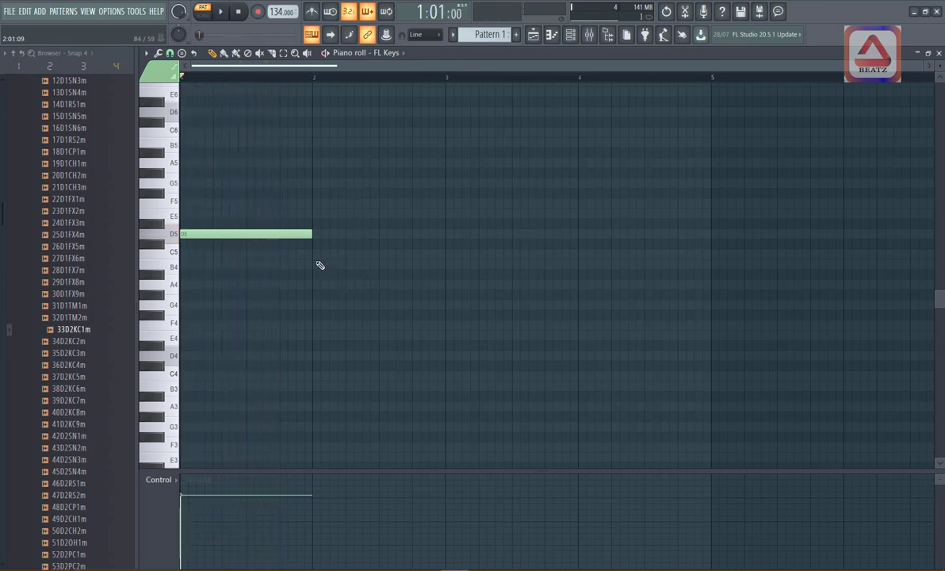
Continue the root notes with one-bar notes: C5 in bar 2, A4 in bar 3 and G4 in bar 4.
{"action": "left_click", "coordinate": [315, 255]}
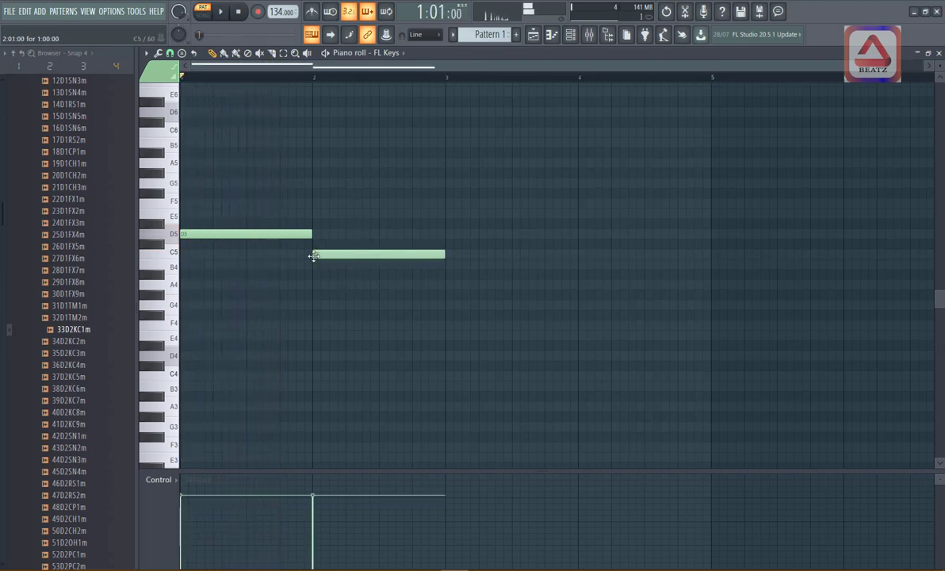
{"action": "left_click", "coordinate": [447, 284]}
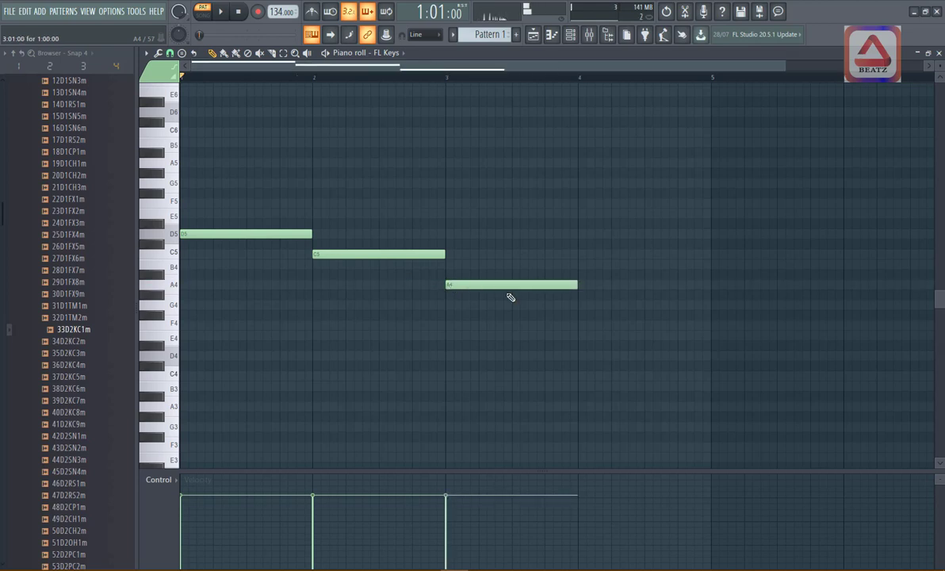
{"action": "left_click", "coordinate": [581, 305]}
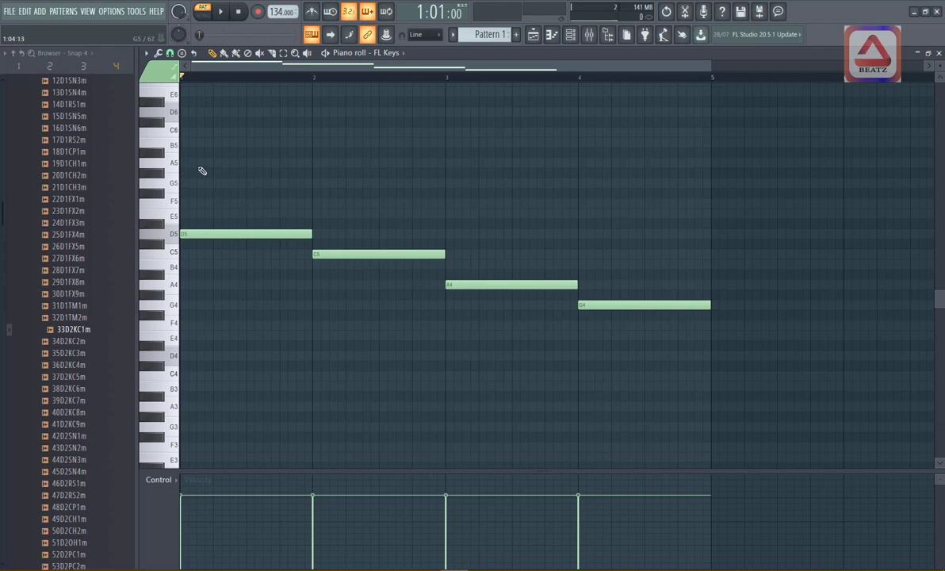
Set the piano roll's scale highlighting to root note D and the Other Dorian scale.
{"action": "left_click", "coordinate": [146, 53]}
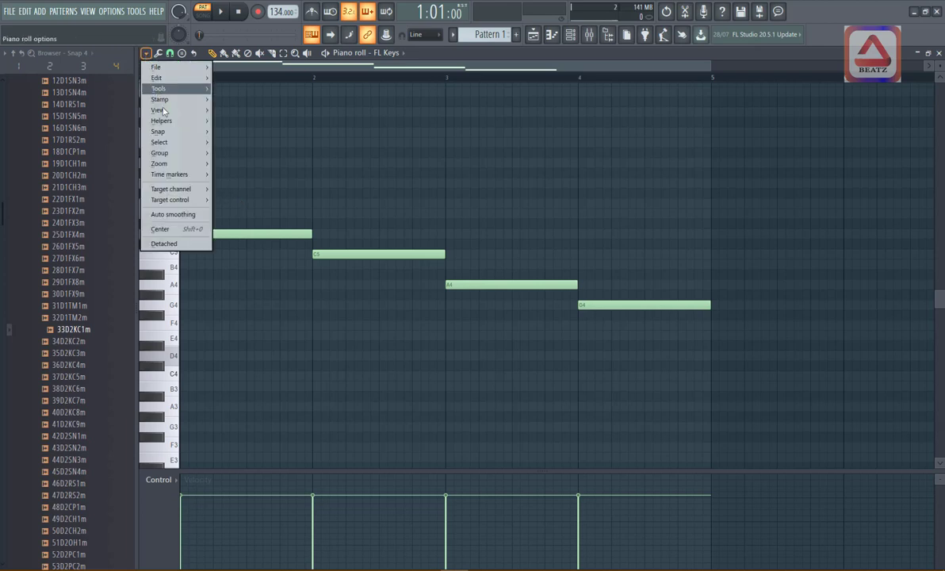
{"action": "mouse_move", "coordinate": [168, 123]}
{"action": "mouse_move", "coordinate": [247, 131]}
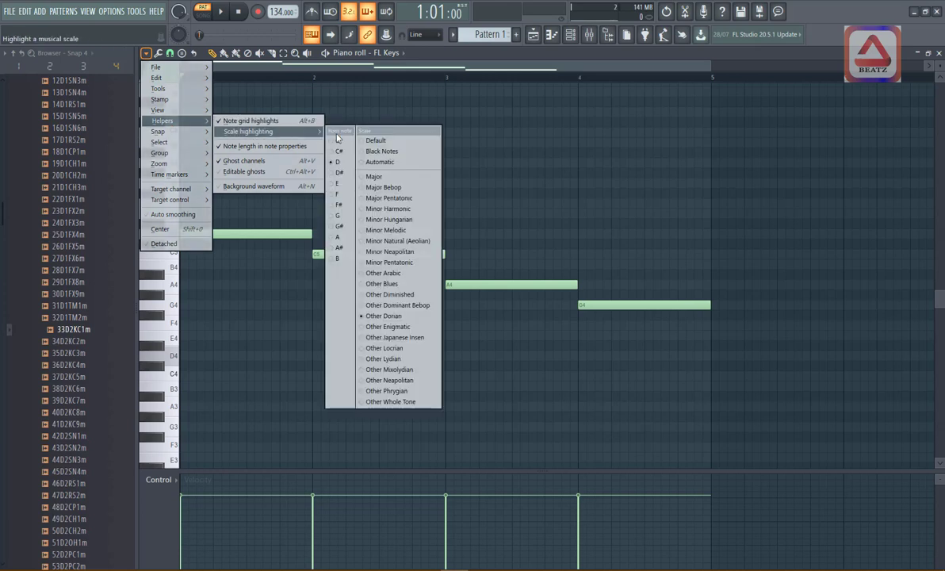
{"action": "left_click", "coordinate": [338, 164]}
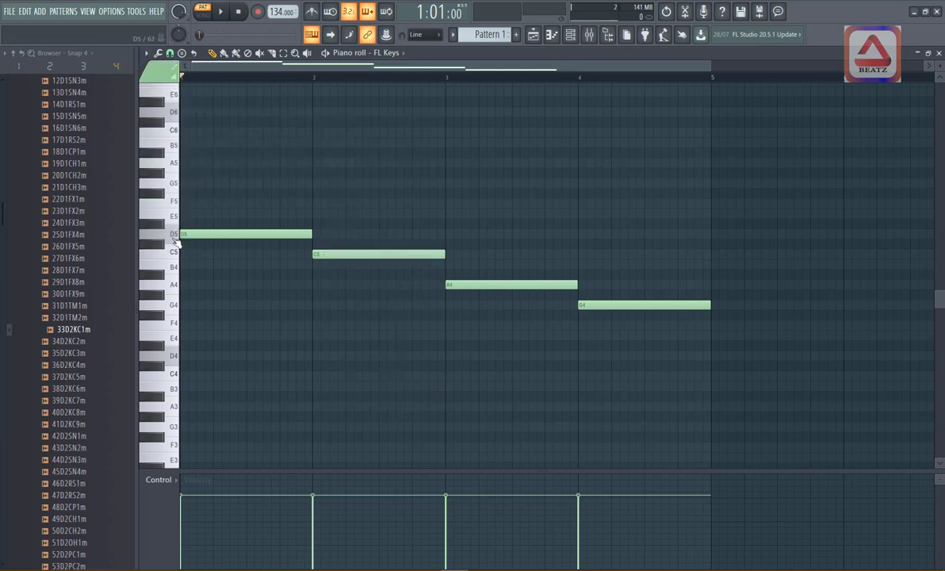
{"action": "left_click", "coordinate": [146, 53]}
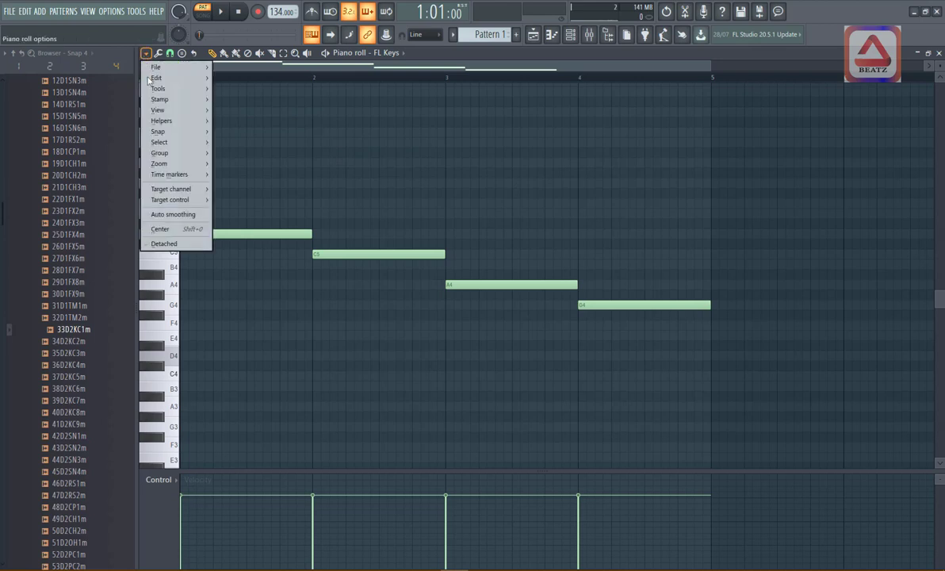
{"action": "mouse_move", "coordinate": [163, 120]}
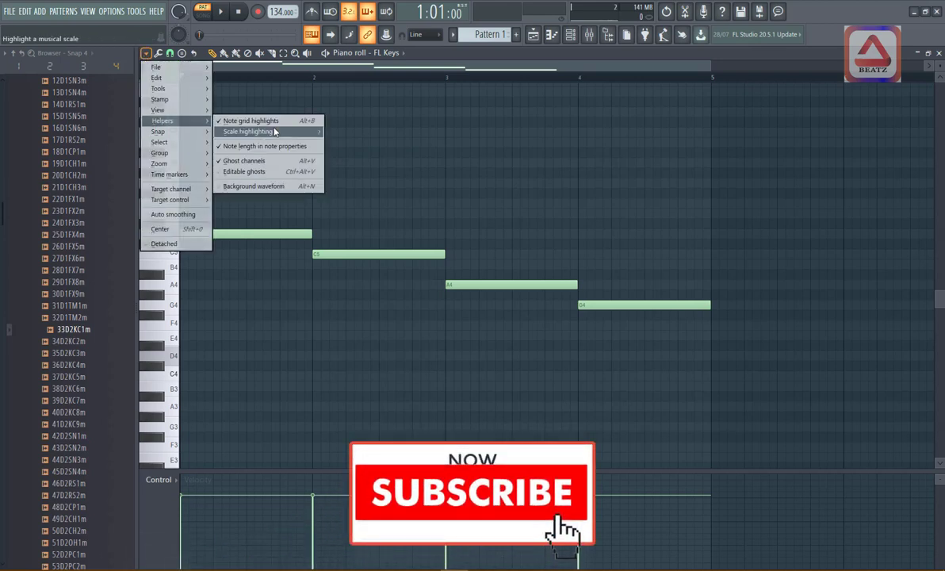
{"action": "mouse_move", "coordinate": [274, 132]}
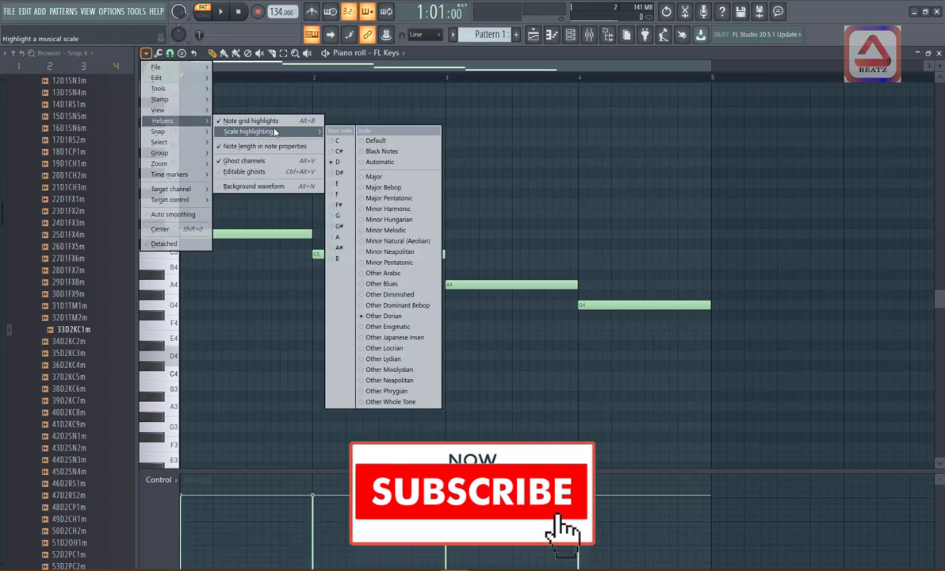
{"action": "left_click", "coordinate": [387, 316]}
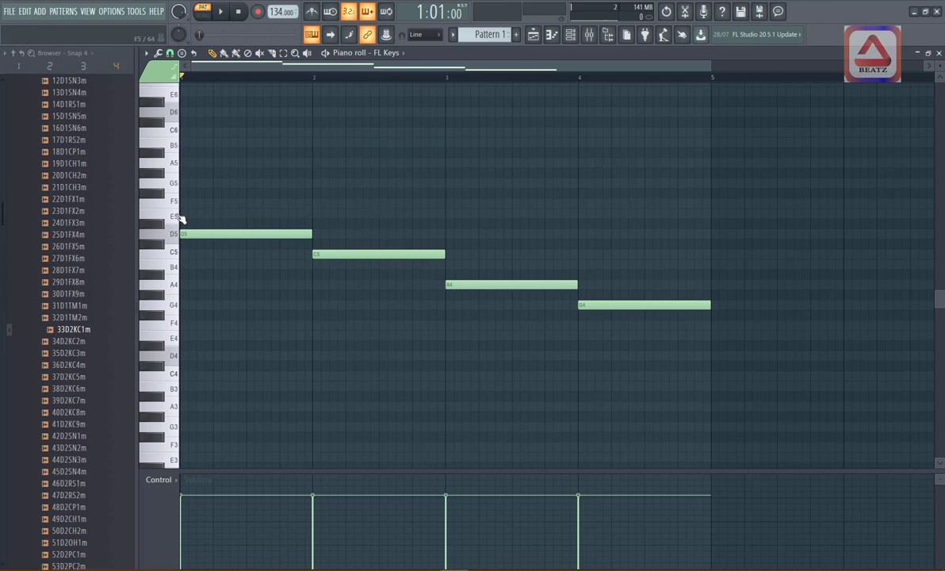
Build the first two chords by adding one-bar notes F5 and A5 in bar 1, and E5 and G5 in bar 2.
{"action": "left_click", "coordinate": [219, 204]}
{"action": "left_click_drag", "start_coordinate": [220, 204], "coordinate": [95, 204]}
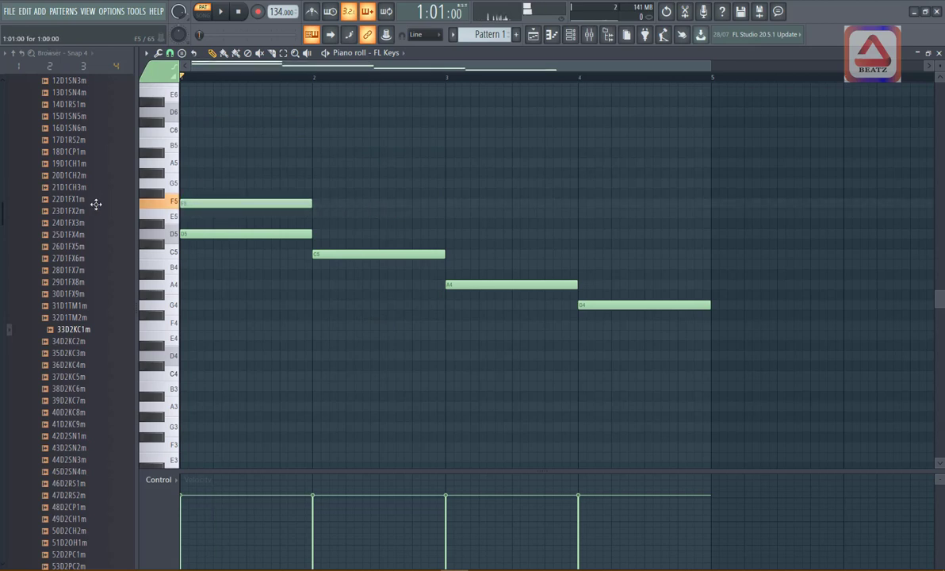
{"action": "left_click_drag", "start_coordinate": [187, 163], "coordinate": [133, 161]}
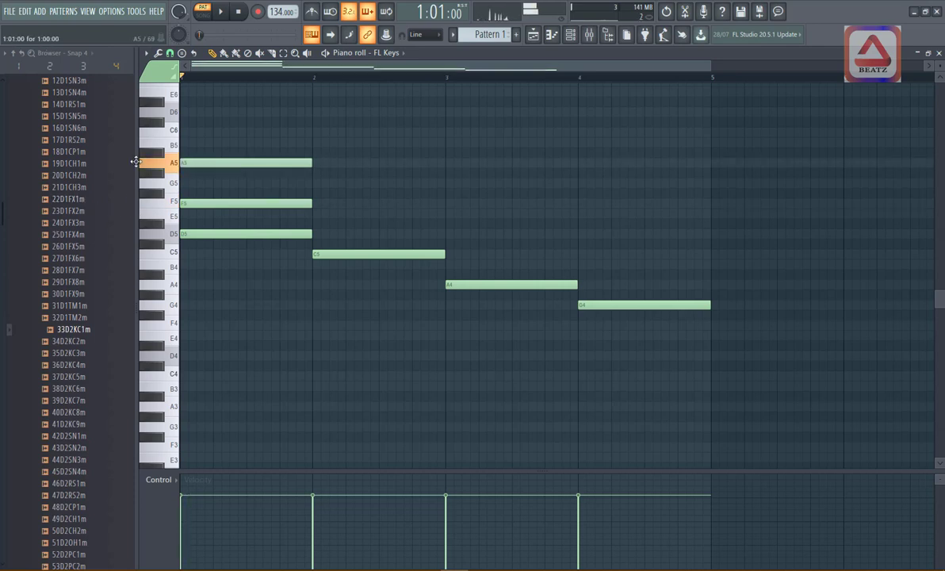
{"action": "left_click", "coordinate": [315, 213]}
{"action": "left_click", "coordinate": [311, 184]}
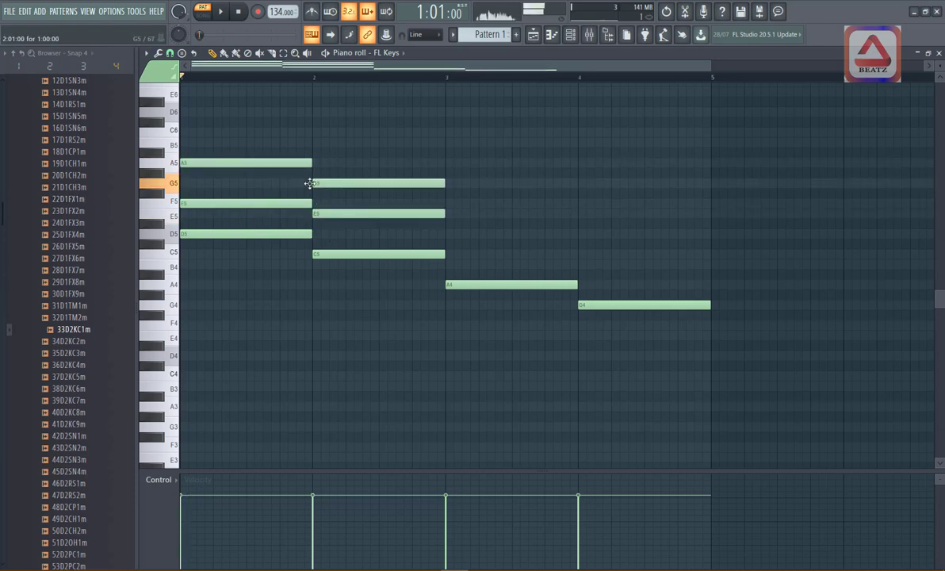
Build the last two chords with C5 and E5 in bar 3 and B4 and D5 in bar 4, and play the progression.
{"action": "left_click", "coordinate": [449, 254]}
{"action": "left_click", "coordinate": [448, 213]}
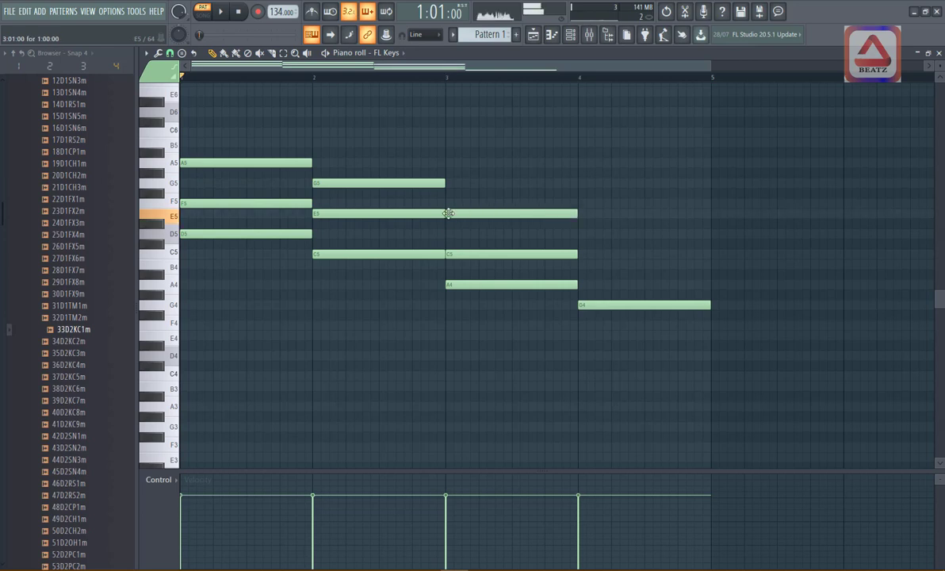
{"action": "left_click", "coordinate": [582, 264]}
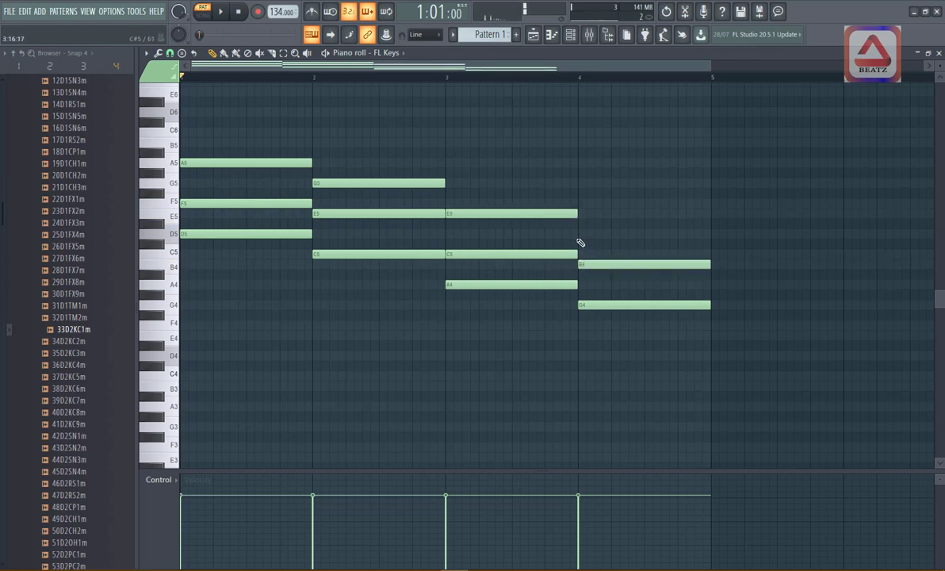
{"action": "left_click", "coordinate": [581, 234]}
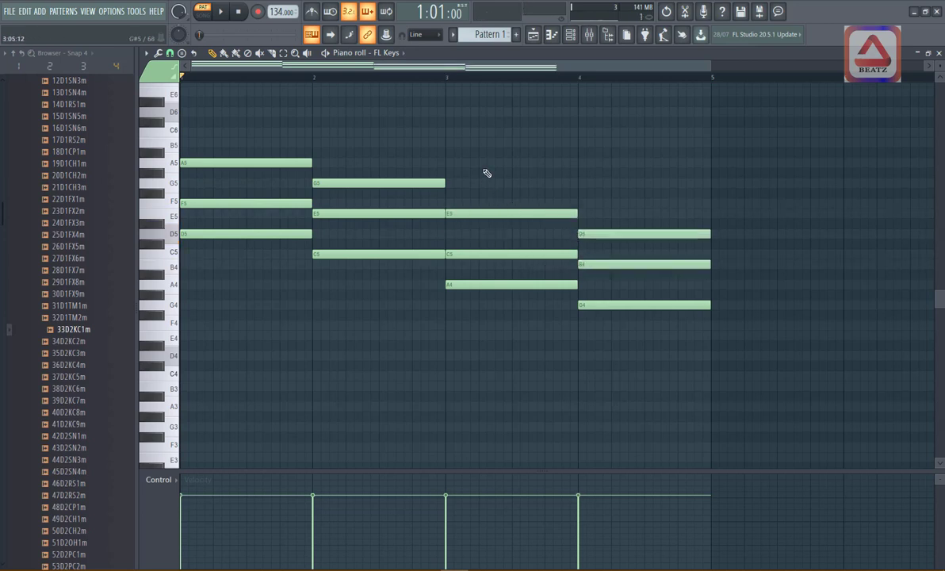
{"action": "key", "text": "space"}
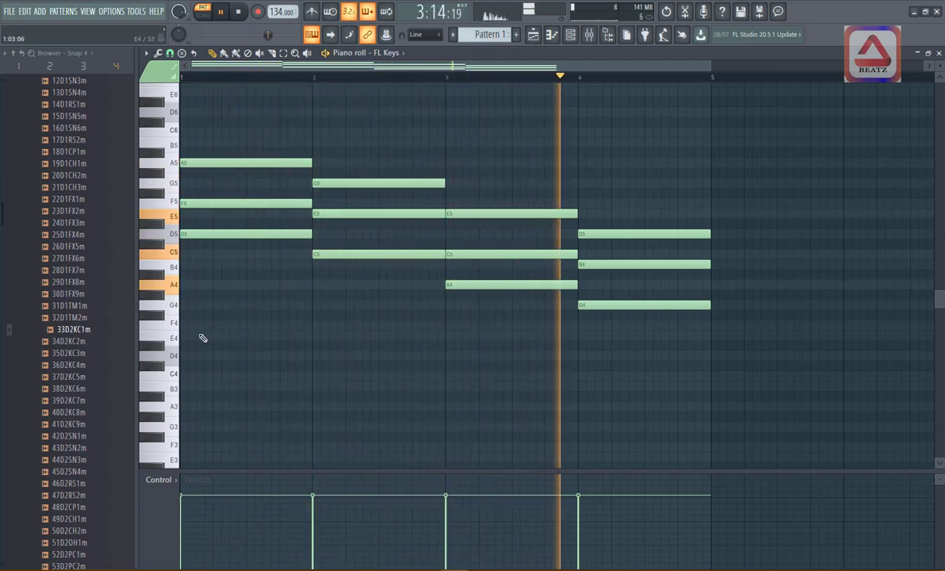
{"action": "key", "text": "space"}
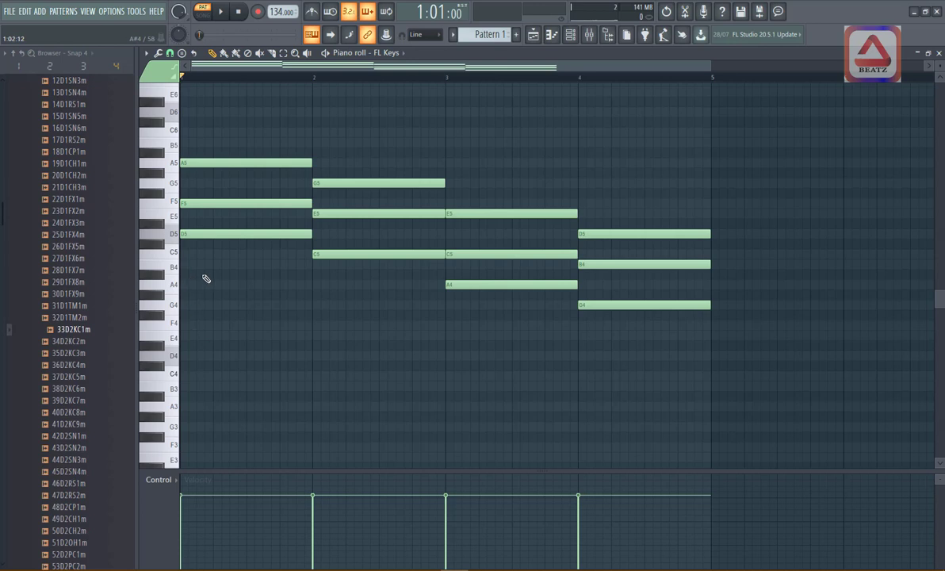
Duplicate the four root notes D5, C5, A4 and G4 one octave lower as a bass line and play the pattern.
{"action": "left_click", "coordinate": [241, 233], "text": "ctrl"}
{"action": "left_click", "coordinate": [363, 256], "text": "ctrl"}
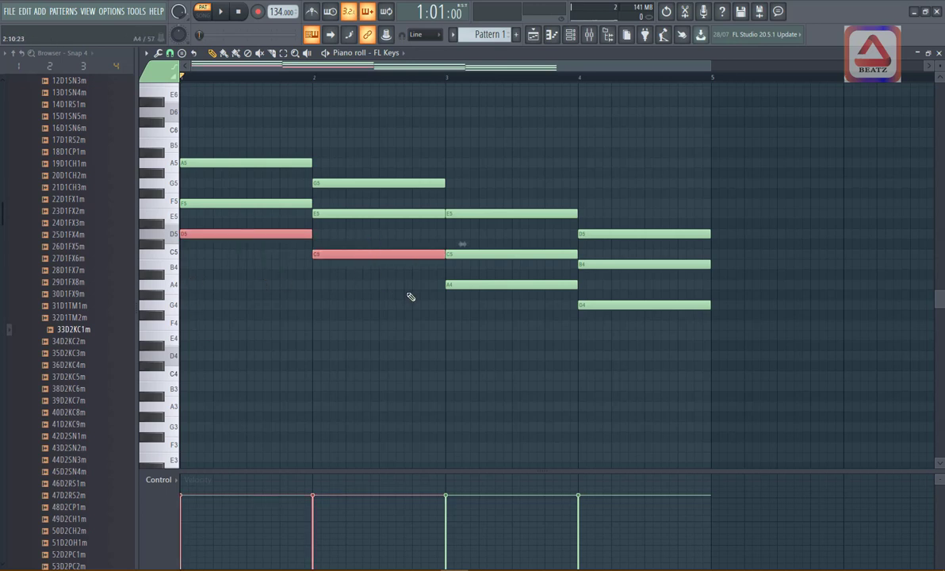
{"action": "left_click", "coordinate": [468, 284], "text": "ctrl"}
{"action": "left_click", "coordinate": [599, 303], "text": "ctrl"}
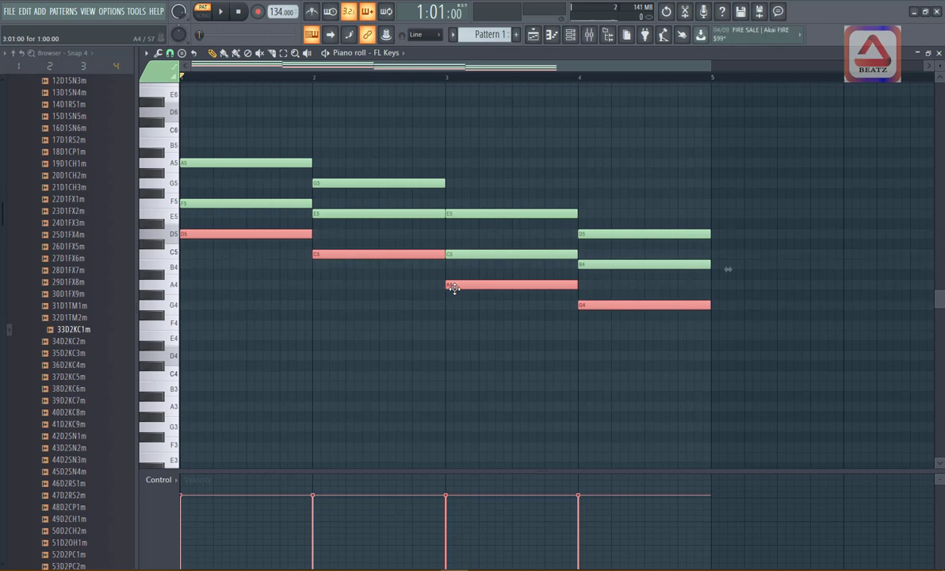
{"action": "key", "text": "ctrl+c"}
{"action": "key", "text": "ctrl+v"}
{"action": "key", "text": "ctrl+Down"}
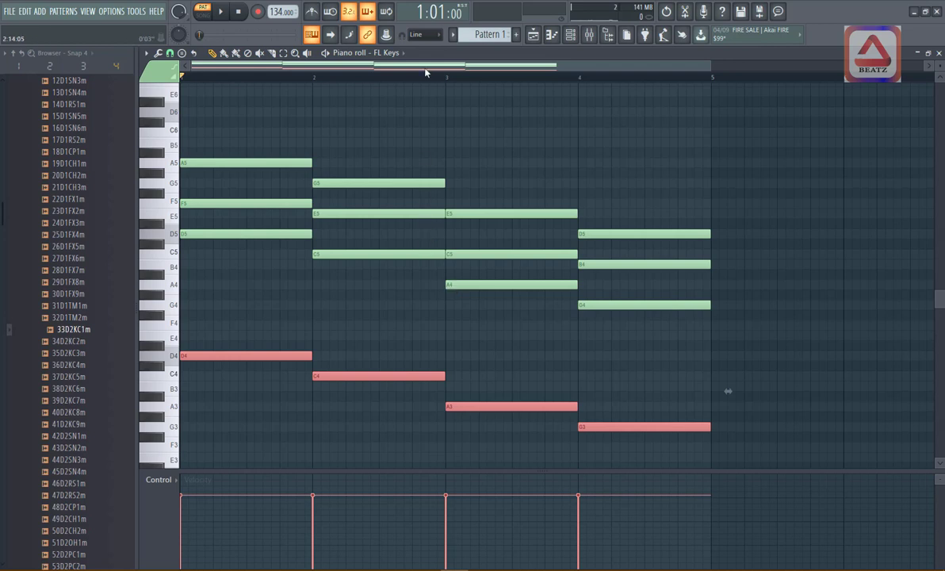
{"action": "key", "text": "space"}
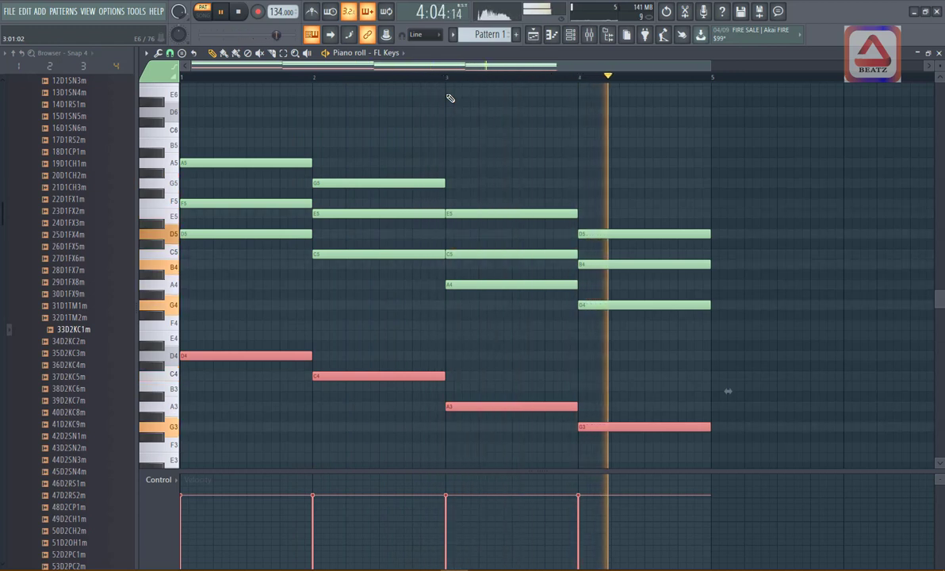
{"action": "key", "text": "space"}
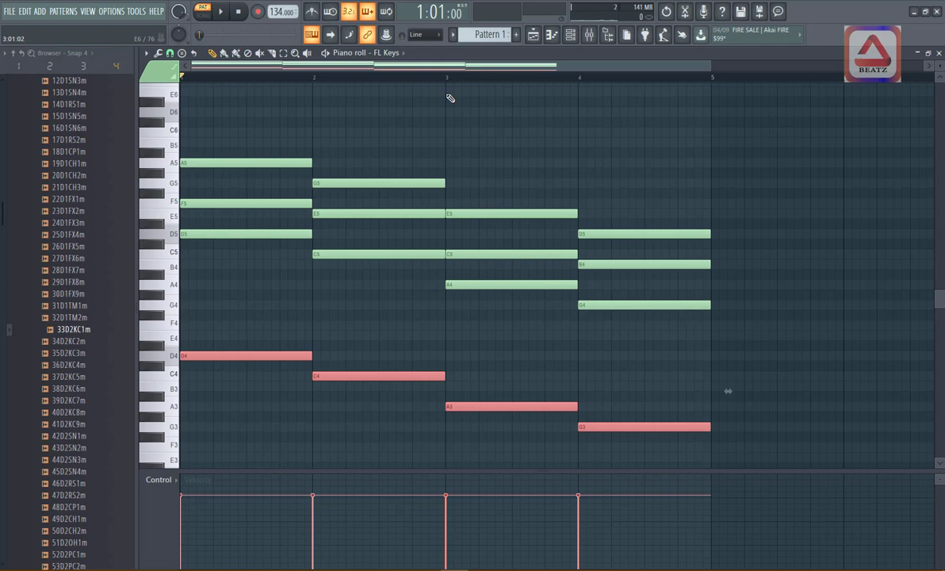
{"action": "left_click_drag", "start_coordinate": [196, 143], "coordinate": [228, 242]}
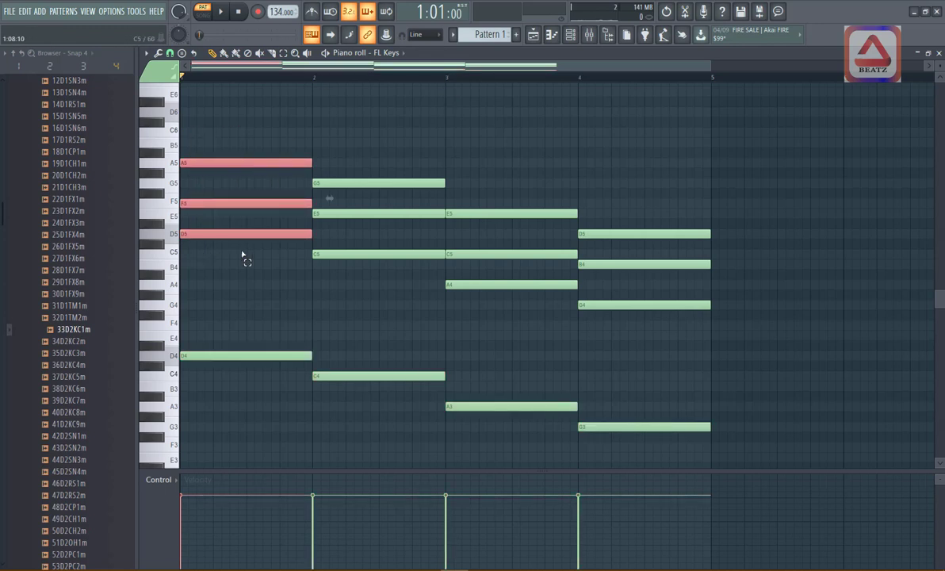
{"action": "left_click", "coordinate": [238, 132]}
{"action": "right_click", "coordinate": [249, 130]}
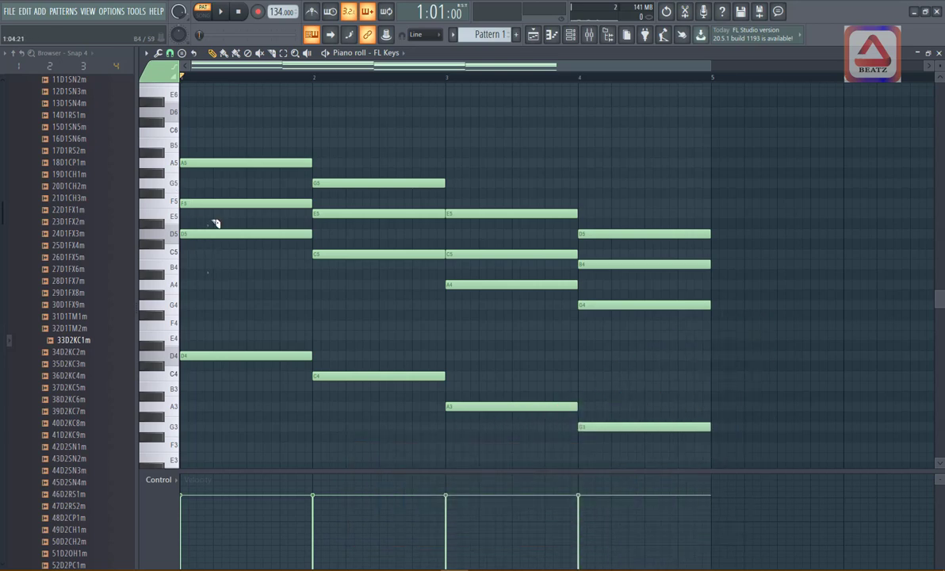
Slice the bar 1 chord at beat 2, delay its second F5 to step 7 and A5 to step 9, trim both to the bar's end, and play.
{"action": "left_click_drag", "start_coordinate": [214, 223], "coordinate": [219, 158]}
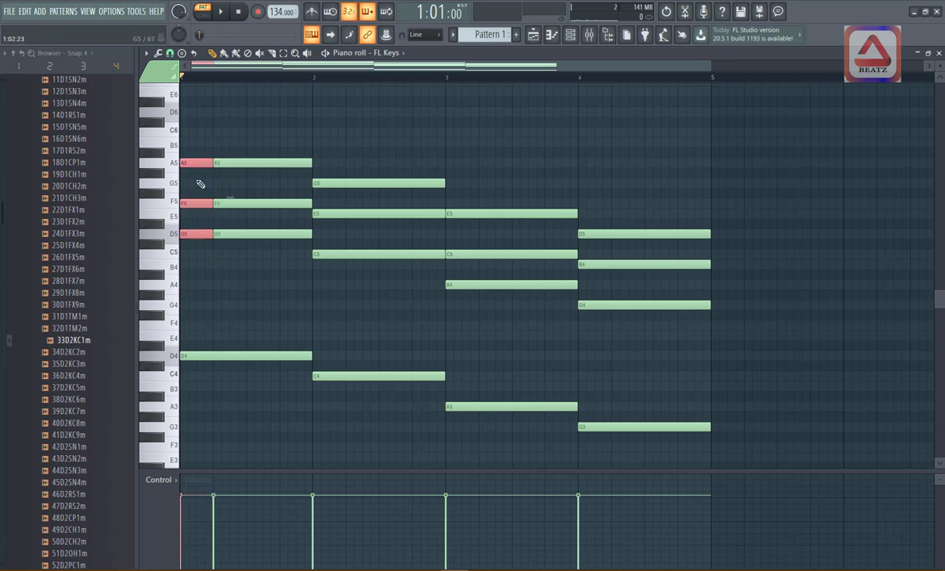
{"action": "left_click_drag", "start_coordinate": [229, 202], "coordinate": [251, 201]}
{"action": "left_click_drag", "start_coordinate": [238, 164], "coordinate": [268, 173]}
{"action": "left_click_drag", "start_coordinate": [344, 160], "coordinate": [317, 163]}
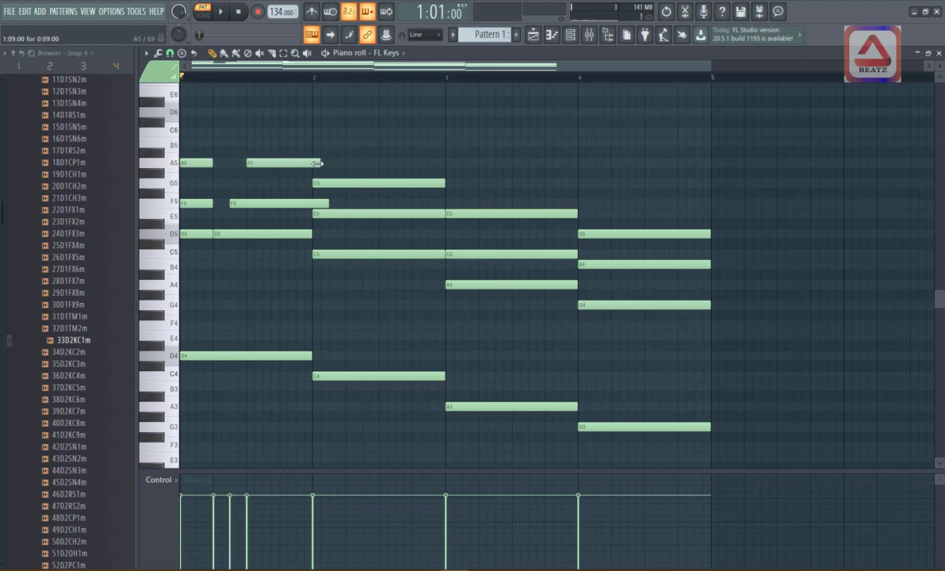
{"action": "left_click_drag", "start_coordinate": [323, 202], "coordinate": [312, 201]}
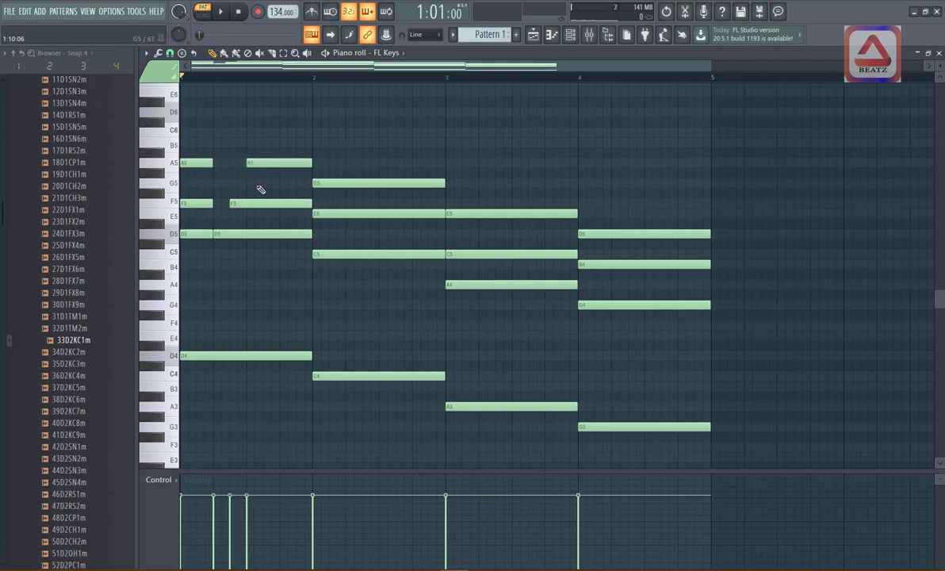
{"action": "key", "text": "space"}
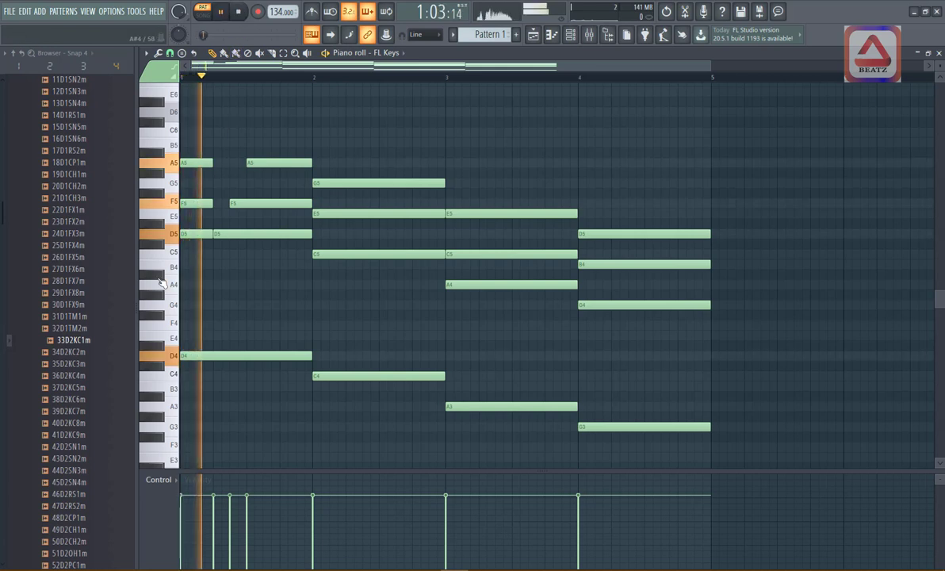
{"action": "key", "text": "space"}
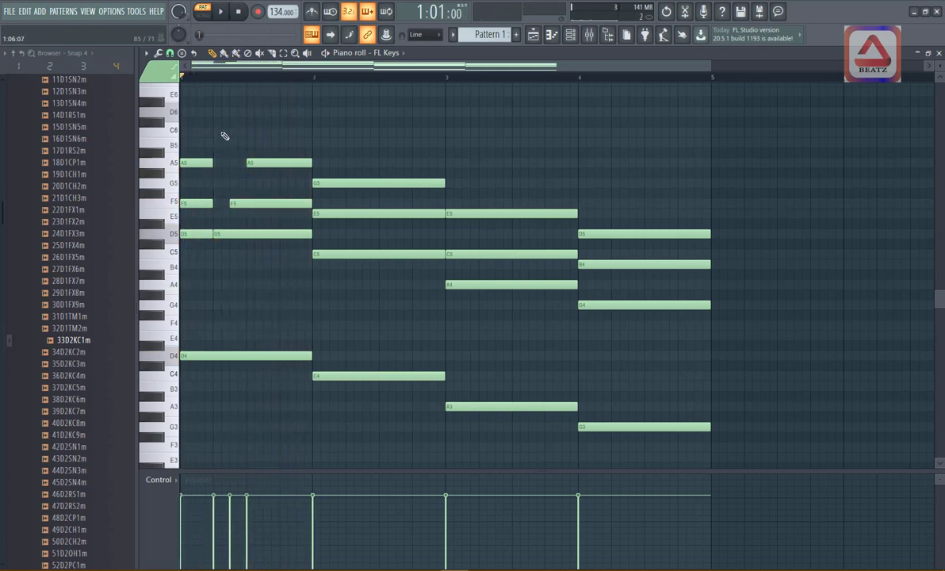
Slice the bar 3 chord at beat 2, delay its second C5 to step 7 and E5 to step 9, trim both to the bar's end, and play.
{"action": "left_click_drag", "start_coordinate": [194, 120], "coordinate": [271, 292]}
{"action": "left_click_drag", "start_coordinate": [466, 154], "coordinate": [466, 308]}
{"action": "left_click", "coordinate": [467, 308]}
{"action": "right_click", "coordinate": [473, 307]}
{"action": "left_click_drag", "start_coordinate": [479, 319], "coordinate": [482, 196]}
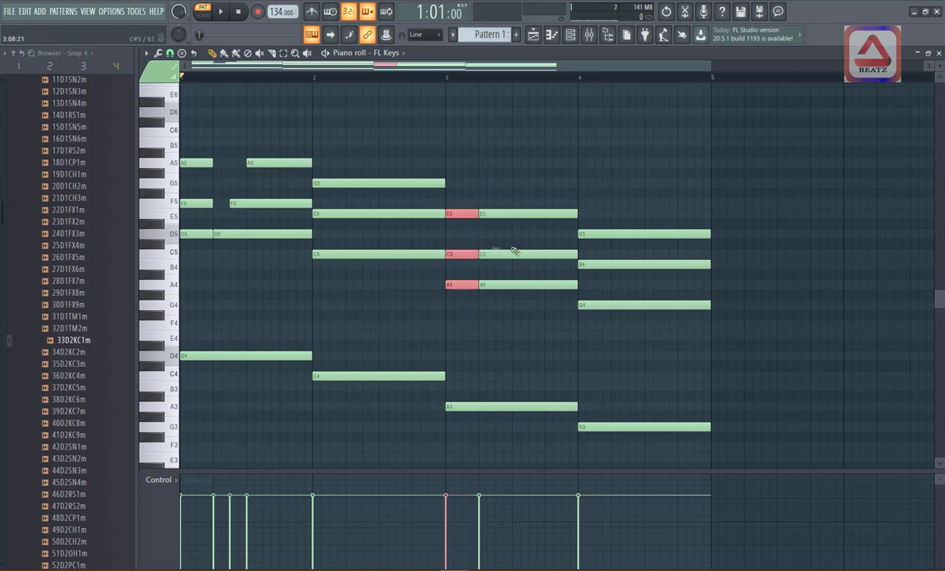
{"action": "left_click_drag", "start_coordinate": [489, 253], "coordinate": [508, 250]}
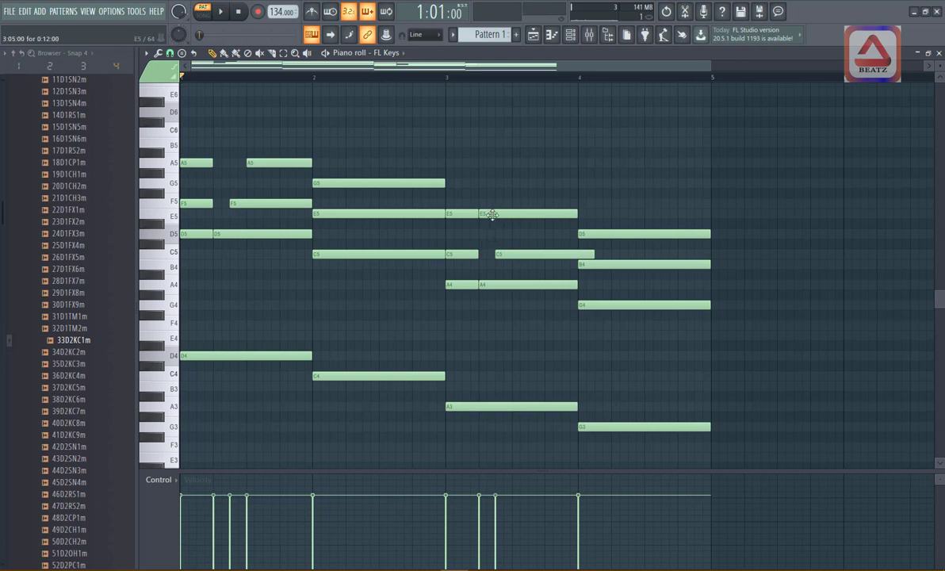
{"action": "left_click_drag", "start_coordinate": [492, 214], "coordinate": [522, 218]}
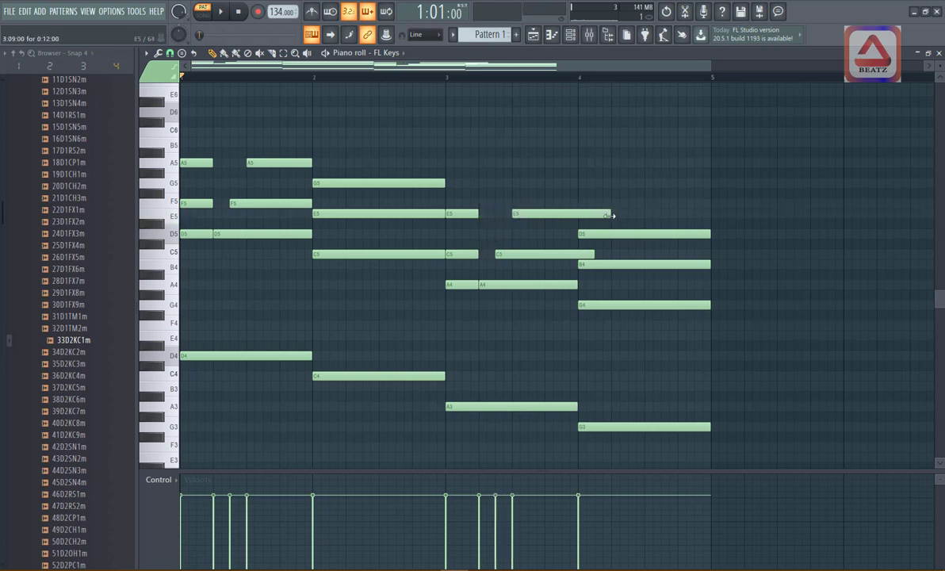
{"action": "left_click_drag", "start_coordinate": [609, 214], "coordinate": [583, 214]}
{"action": "left_click_drag", "start_coordinate": [584, 255], "coordinate": [577, 255]}
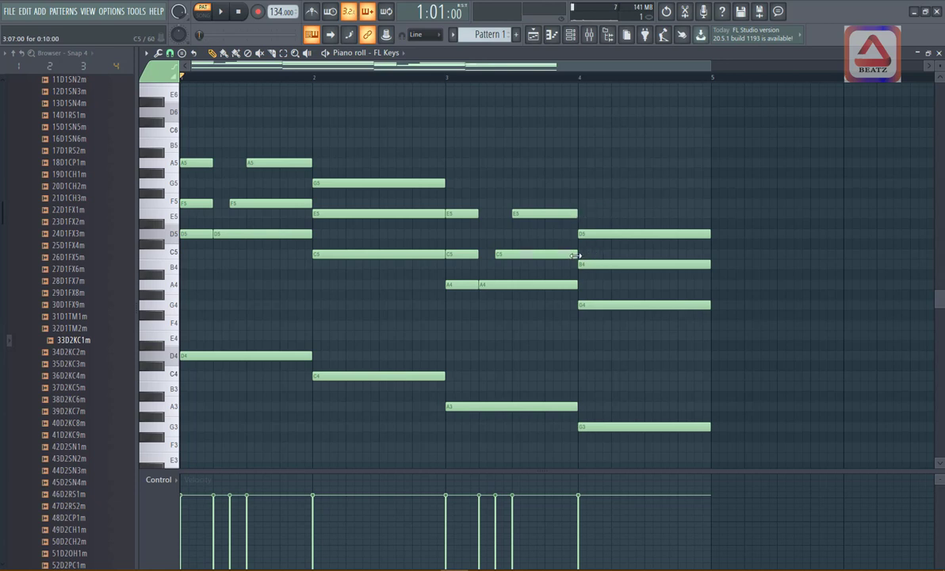
{"action": "key", "text": "space"}
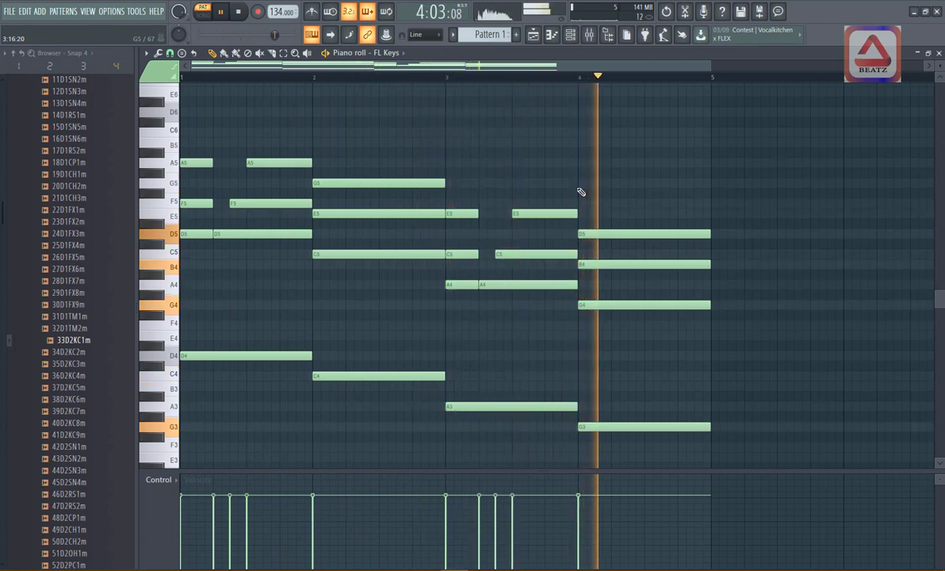
{"action": "key", "text": "space"}
Slice the upper chords in bars 2 and 4 into beats, with the second E5 and second B4 starting at step 7.
{"action": "key", "text": "space"}
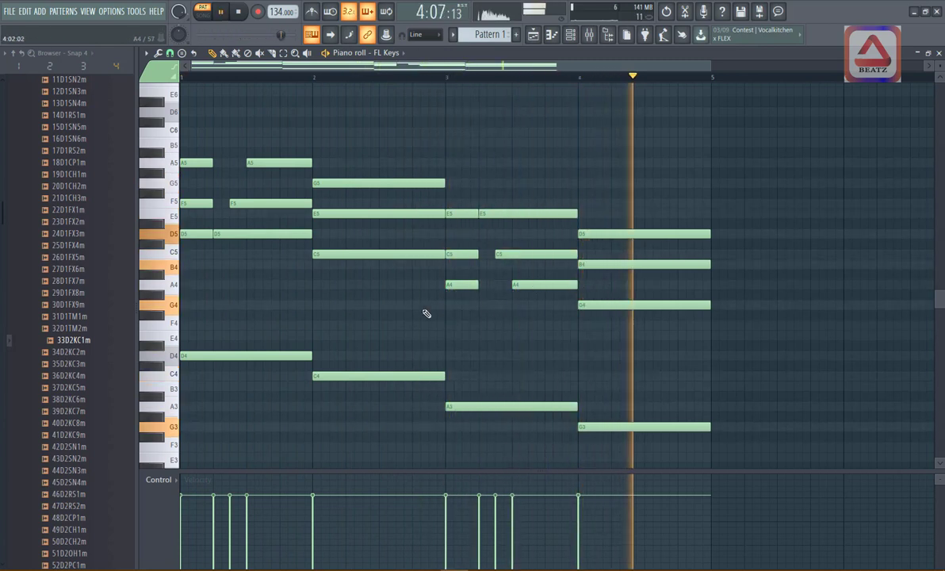
{"action": "key", "text": "space"}
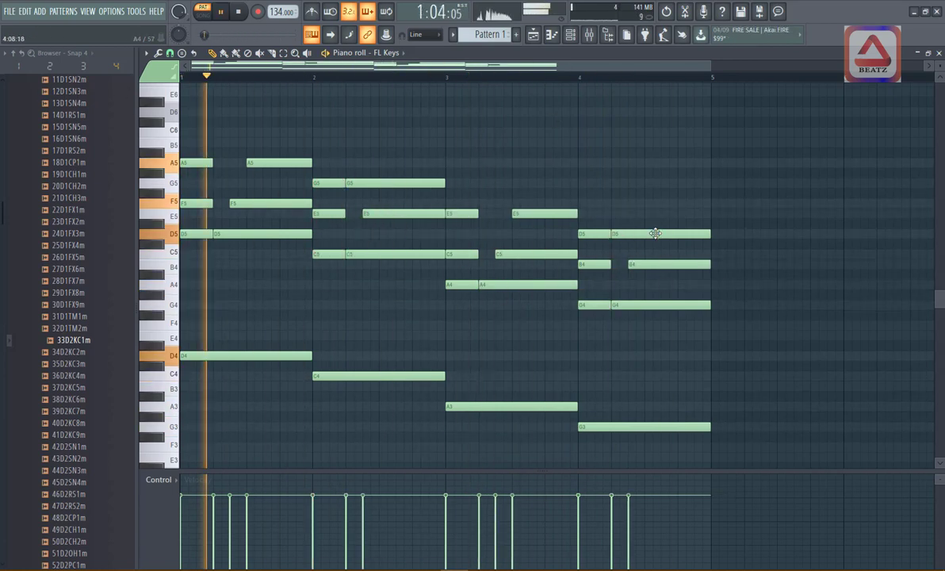
{"action": "left_click_drag", "start_coordinate": [644, 198], "coordinate": [647, 310]}
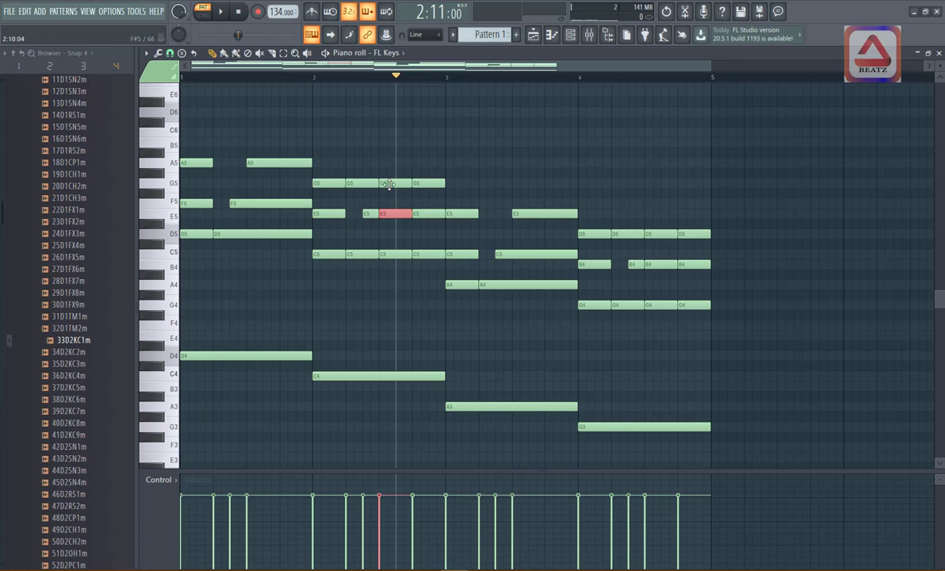
Raise the E5 note on beat 3 of bar 2 one octave to E6, and play the pattern from bar 2.
{"action": "left_click_drag", "start_coordinate": [336, 163], "coordinate": [436, 287]}
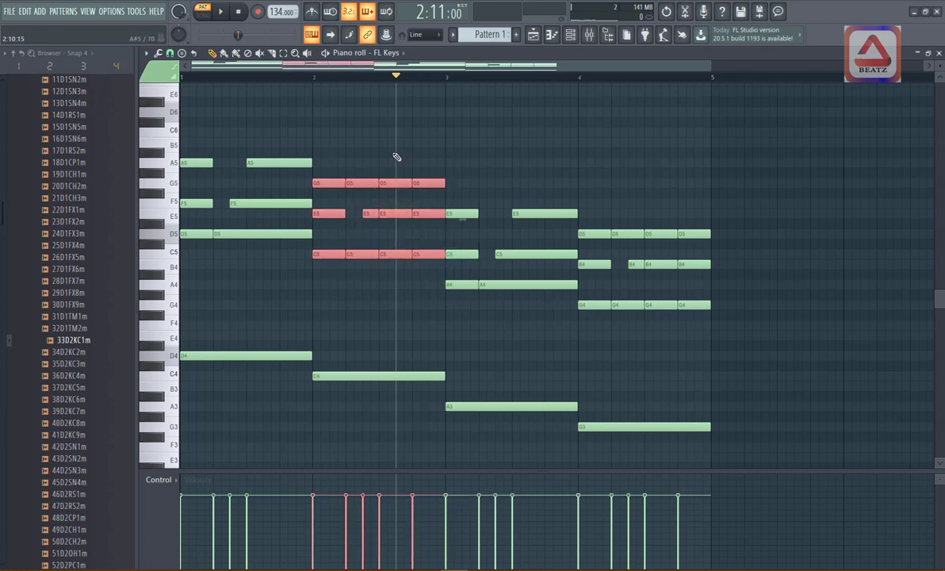
{"action": "left_click", "coordinate": [394, 228]}
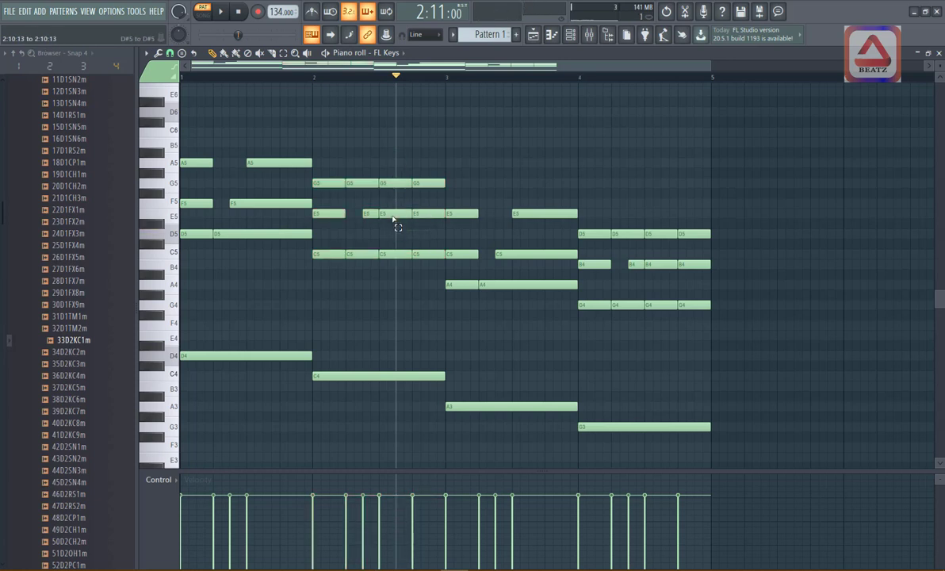
{"action": "left_click", "coordinate": [392, 216]}
{"action": "key", "text": "ctrl+Up"}
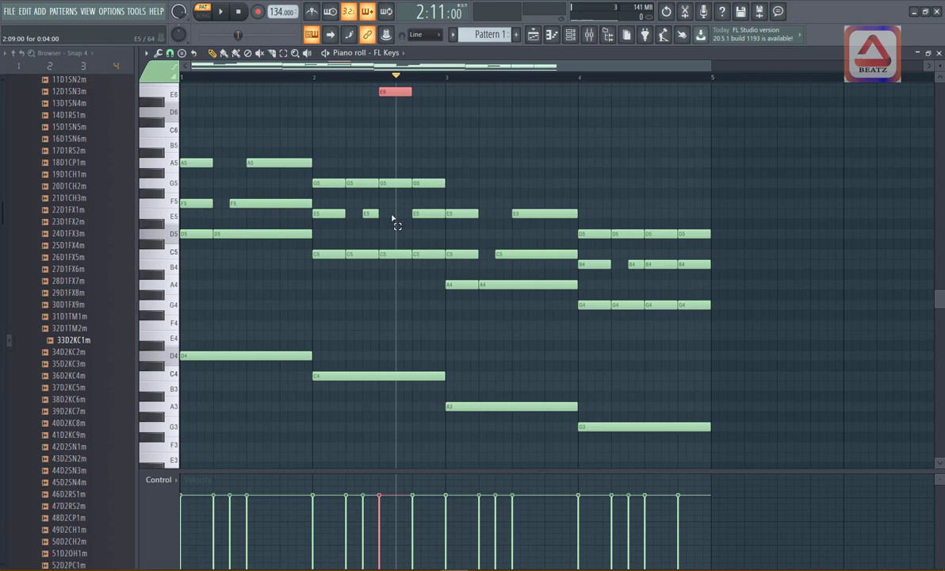
{"action": "left_click", "coordinate": [295, 77]}
{"action": "key", "text": "space"}
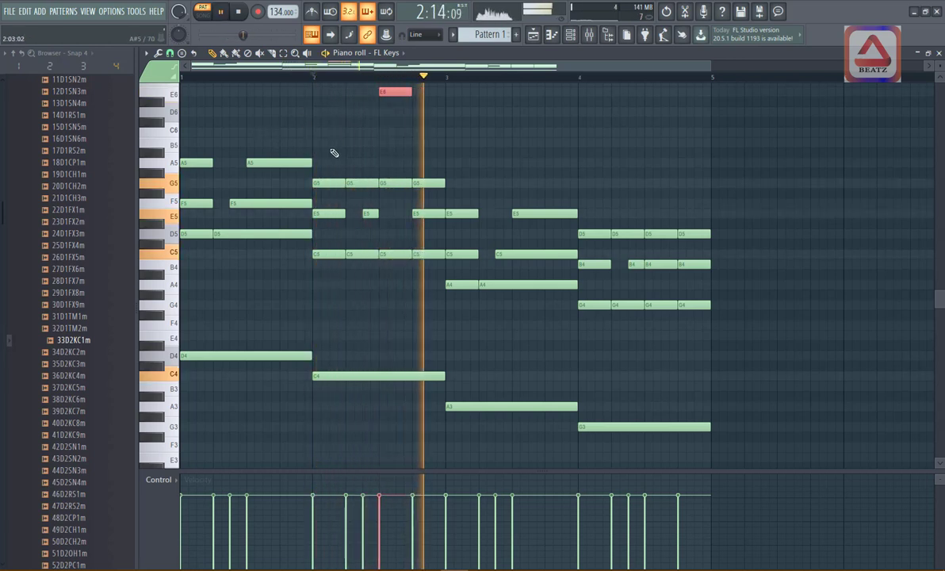
{"action": "scroll", "coordinate": [350, 161], "scroll_direction": "up", "scroll_amount": 2}
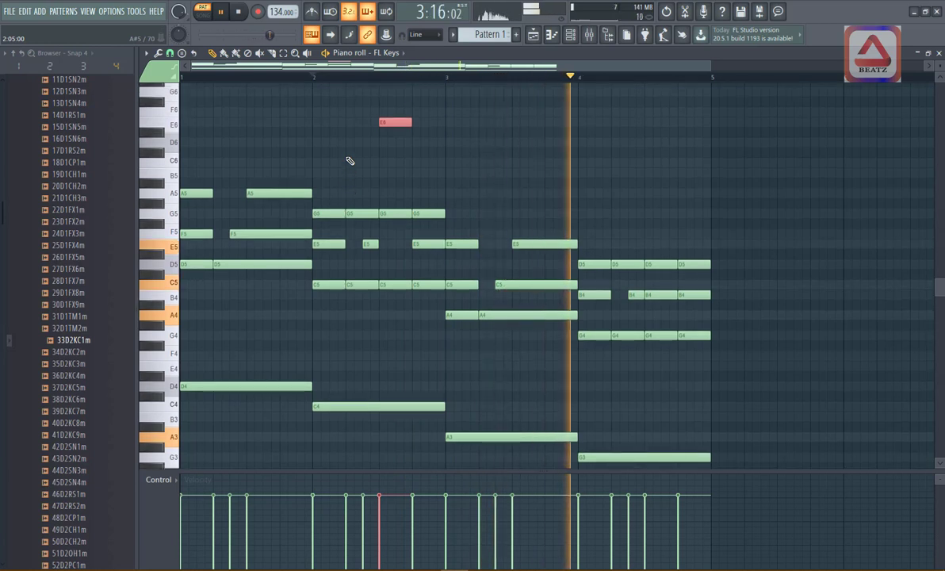
{"action": "key", "text": "space"}
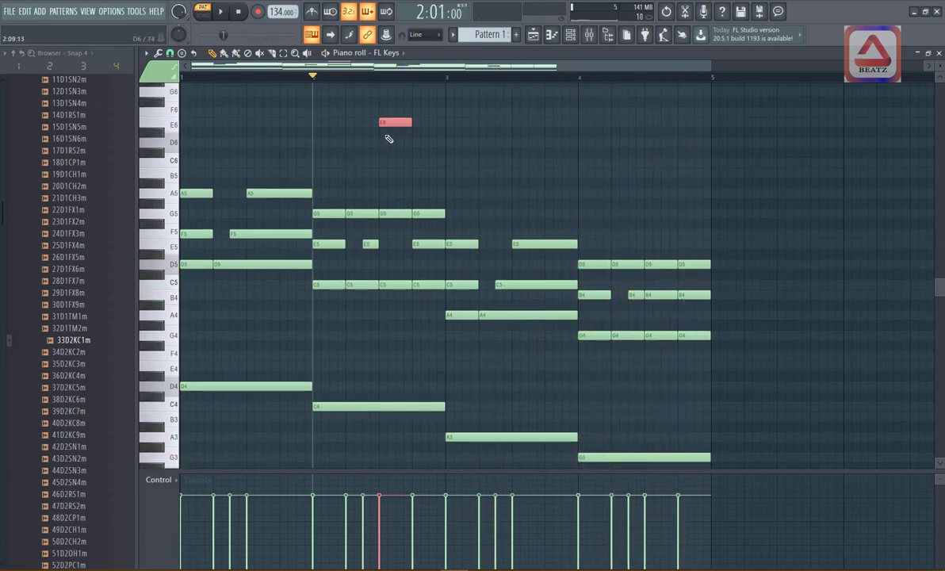
{"action": "key", "text": "space"}
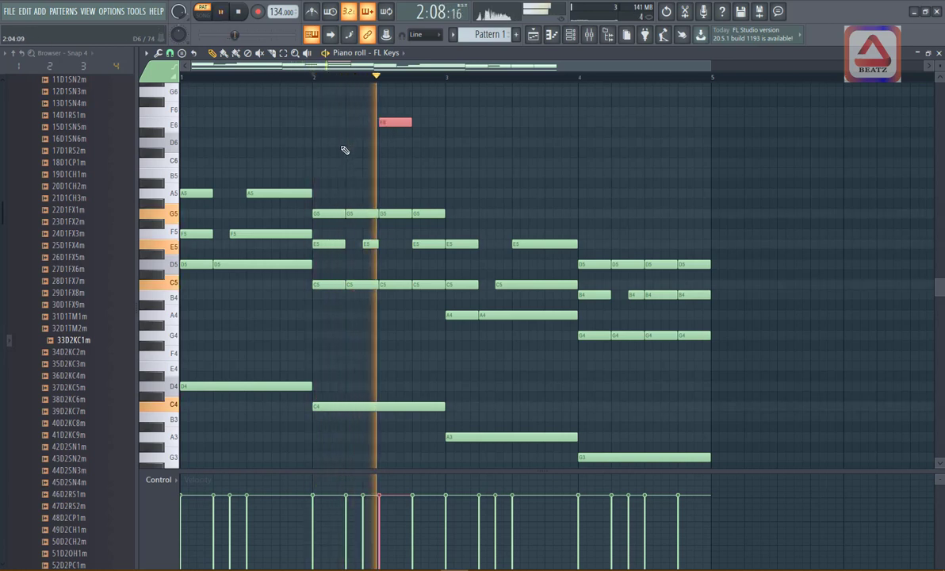
{"action": "key", "text": "space"}
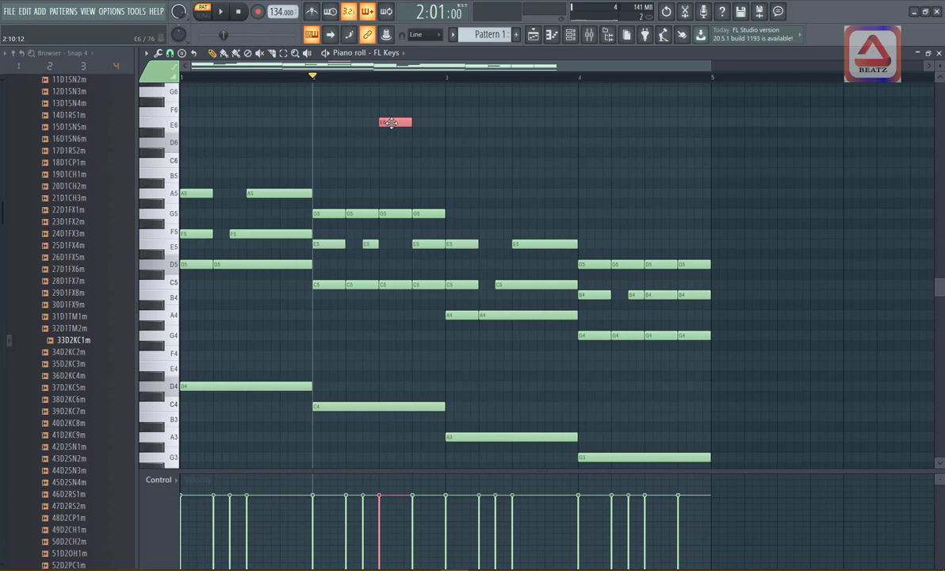
Compare both pitches by moving bar 2's E6 down to E5 and playing it, then undo the move and play again.
{"action": "left_click_drag", "start_coordinate": [391, 122], "coordinate": [386, 242]}
{"action": "key", "text": "space"}
{"action": "key", "text": "space"}
{"action": "key", "text": "ctrl+z"}
{"action": "key", "text": "space"}
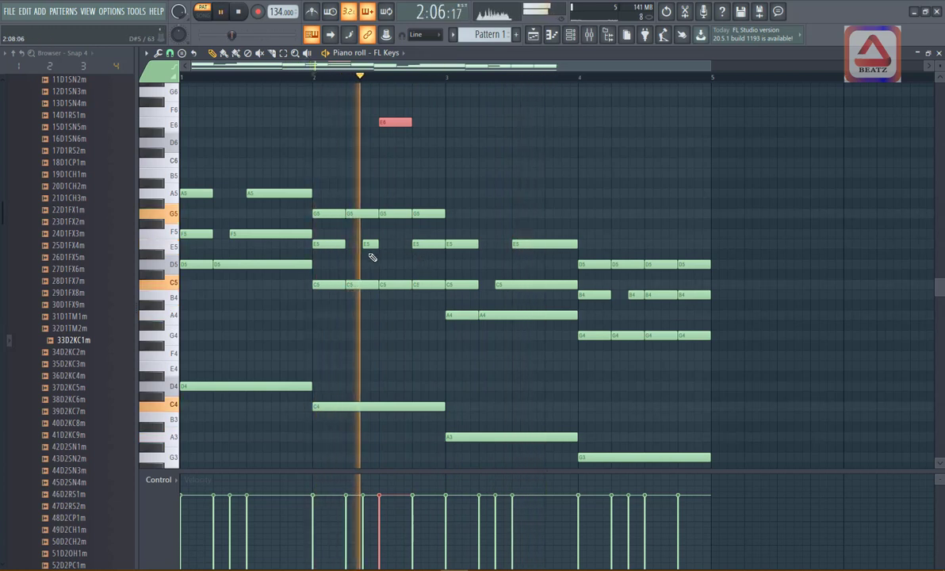
{"action": "key", "text": "space"}
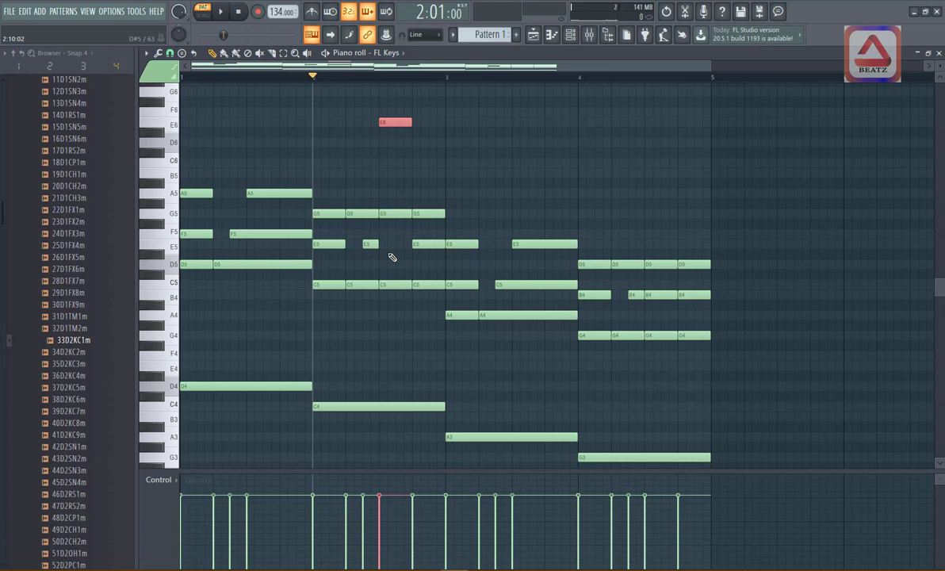
{"action": "key", "text": "space"}
{"action": "key", "text": "space"}
End the delayed F5 in bar 1 at beat 4, fill that last beat with an E5 note, and play the pattern.
{"action": "right_click", "coordinate": [299, 228]}
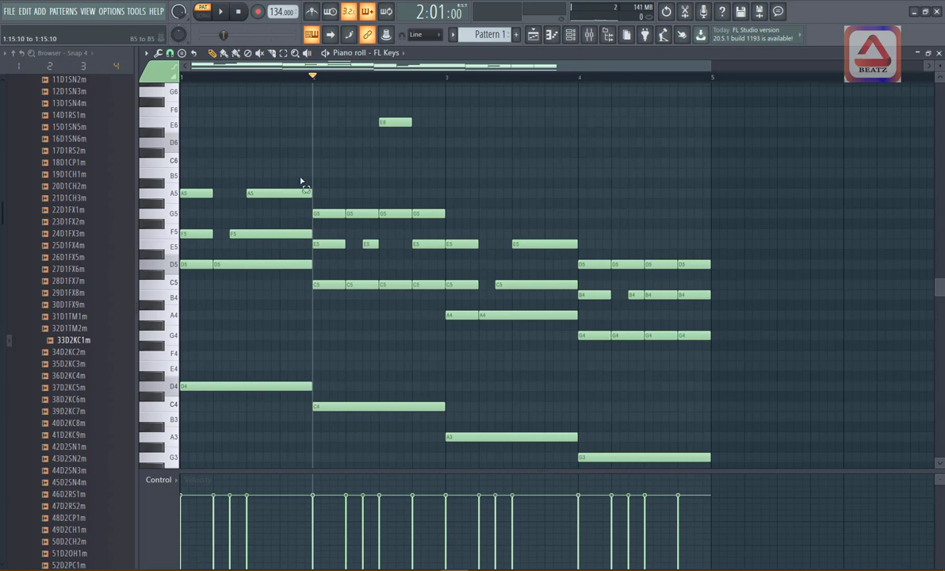
{"action": "left_click_drag", "start_coordinate": [301, 170], "coordinate": [327, 304]}
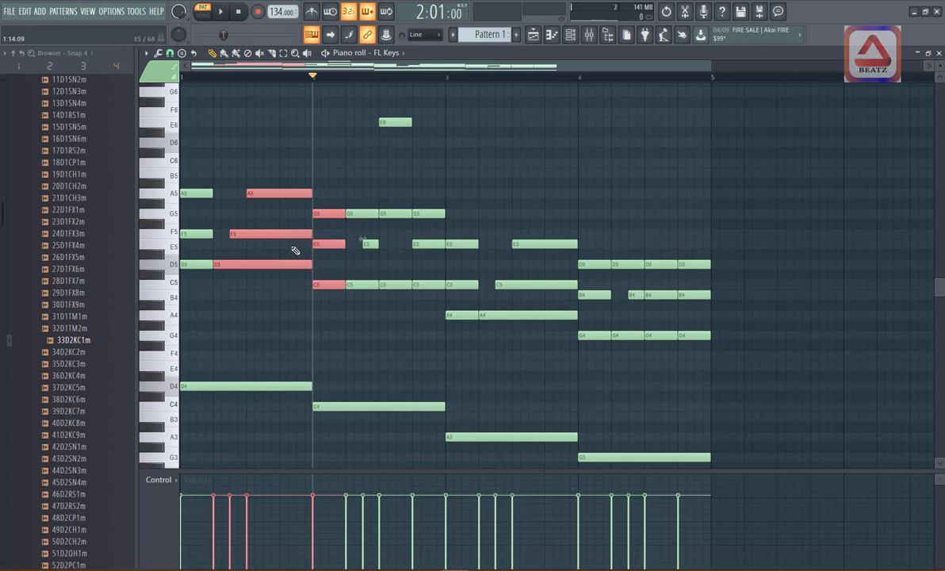
{"action": "left_click", "coordinate": [293, 249]}
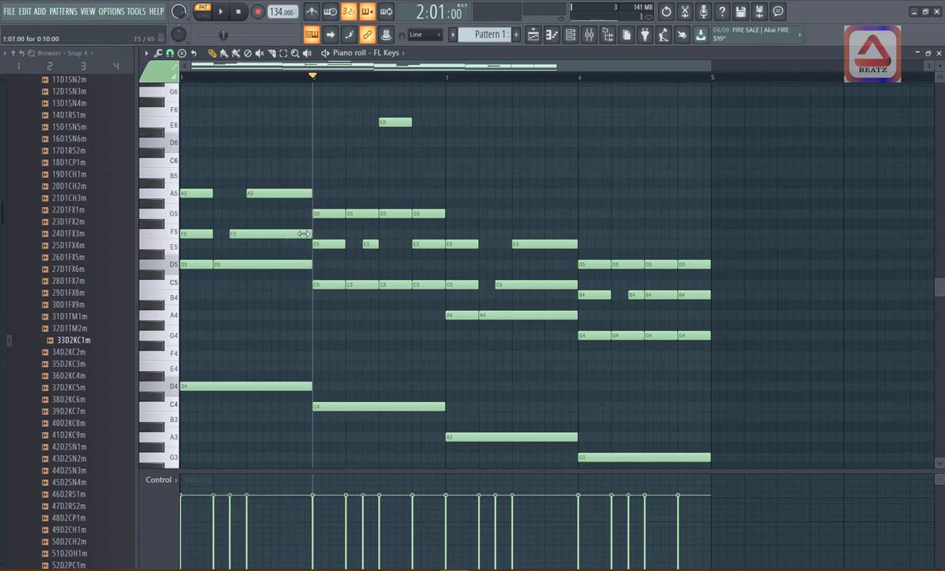
{"action": "mouse_move", "coordinate": [303, 233]}
{"action": "left_mouse_down"}
{"action": "mouse_move", "coordinate": [287, 230]}
{"action": "mouse_move", "coordinate": [306, 235]}
{"action": "mouse_move", "coordinate": [290, 244]}
{"action": "left_mouse_up"}
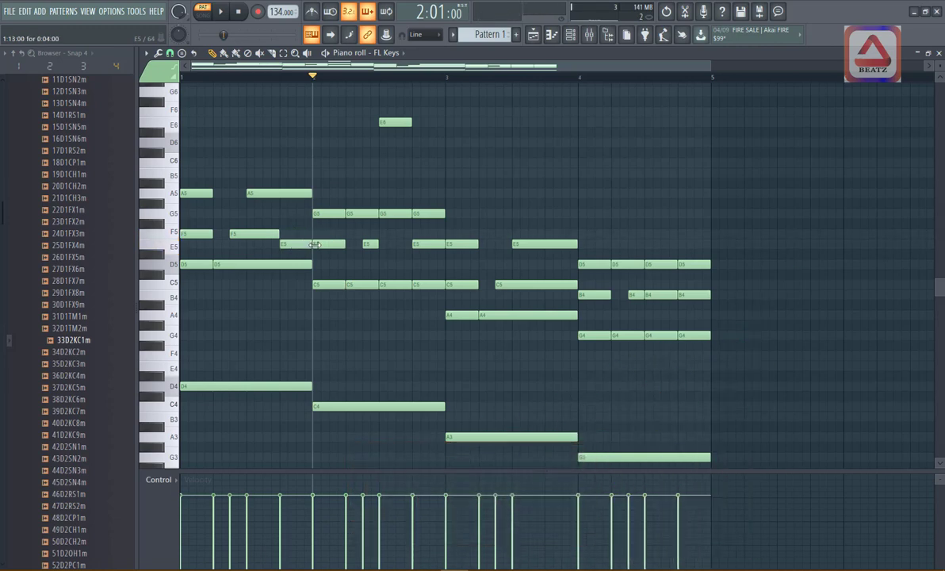
{"action": "left_click", "coordinate": [303, 244]}
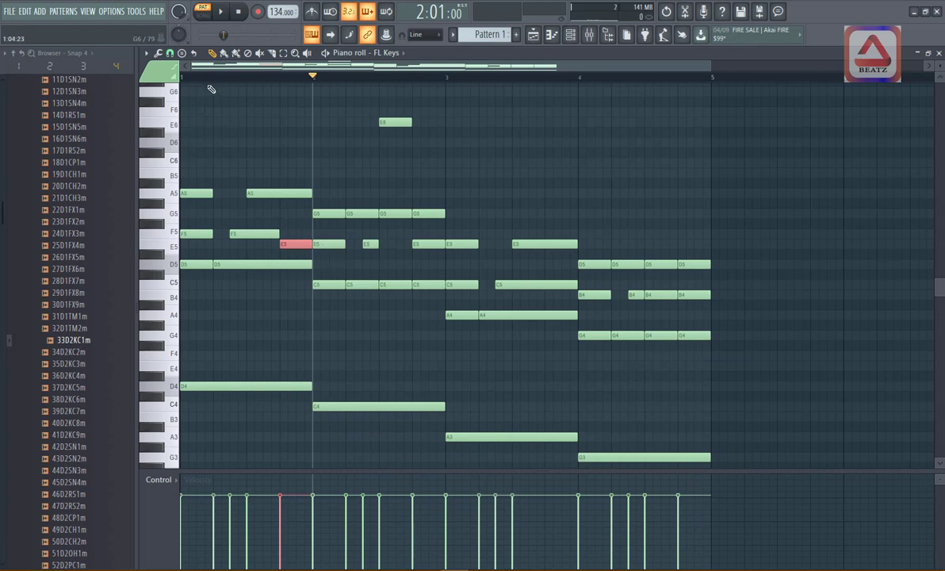
{"action": "key", "text": "space"}
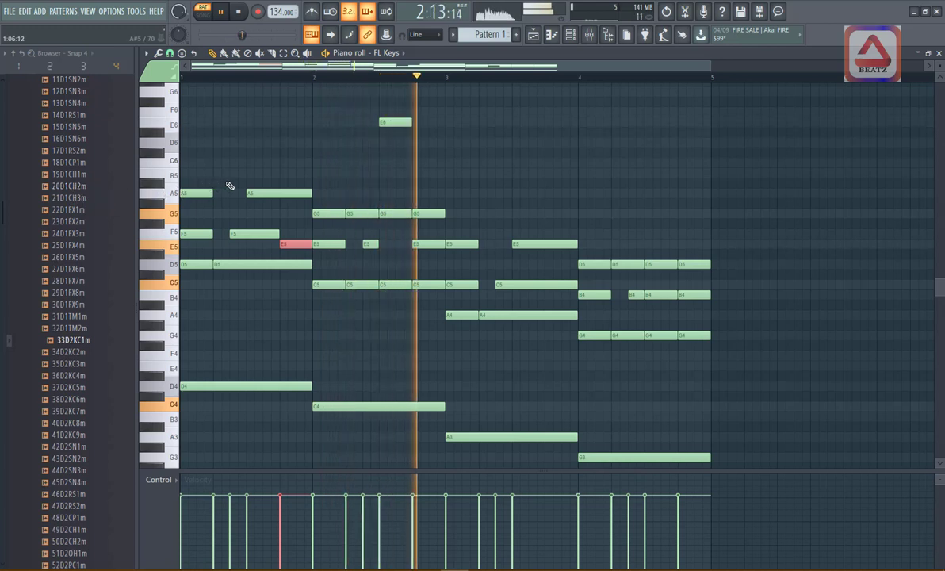
{"action": "key", "text": "space"}
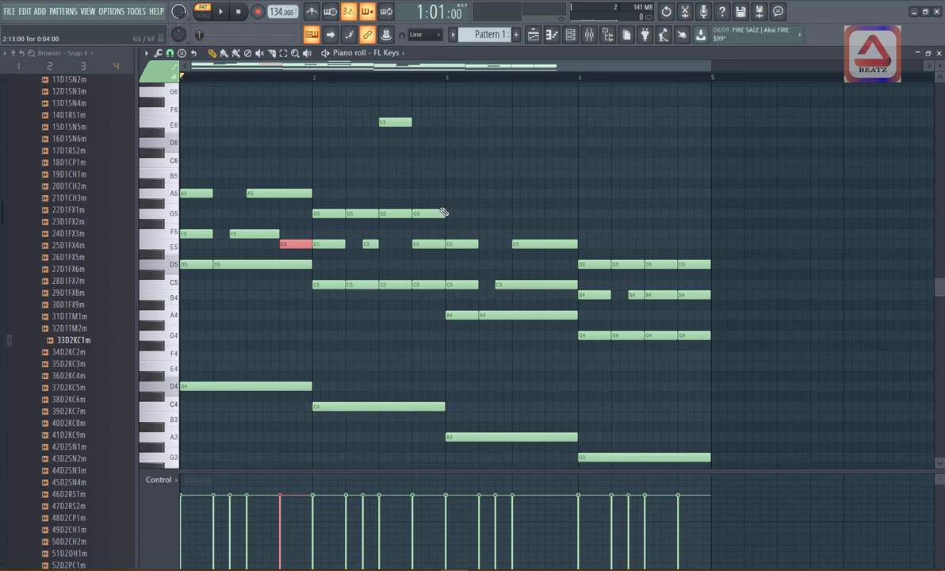
Raise the longer A4 note starting on beat 2 of bar 3 one octave to A5, and play the pattern.
{"action": "left_click_drag", "start_coordinate": [426, 199], "coordinate": [471, 347]}
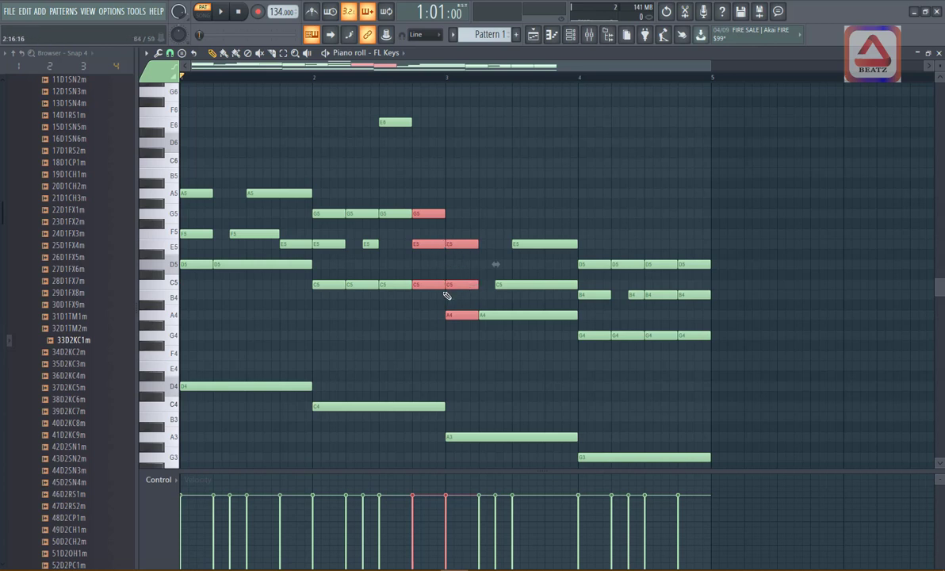
{"action": "left_click", "coordinate": [493, 316]}
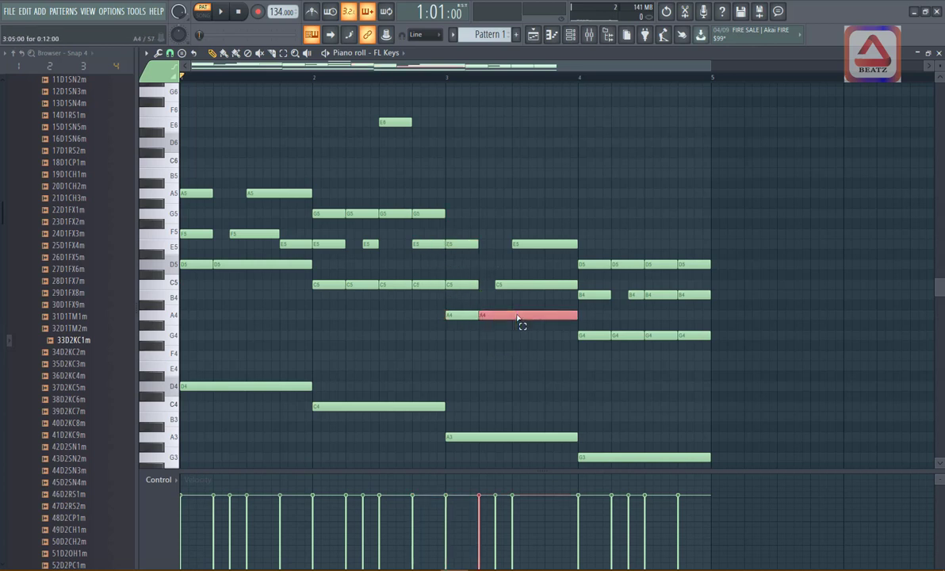
{"action": "key", "text": "ctrl+Up"}
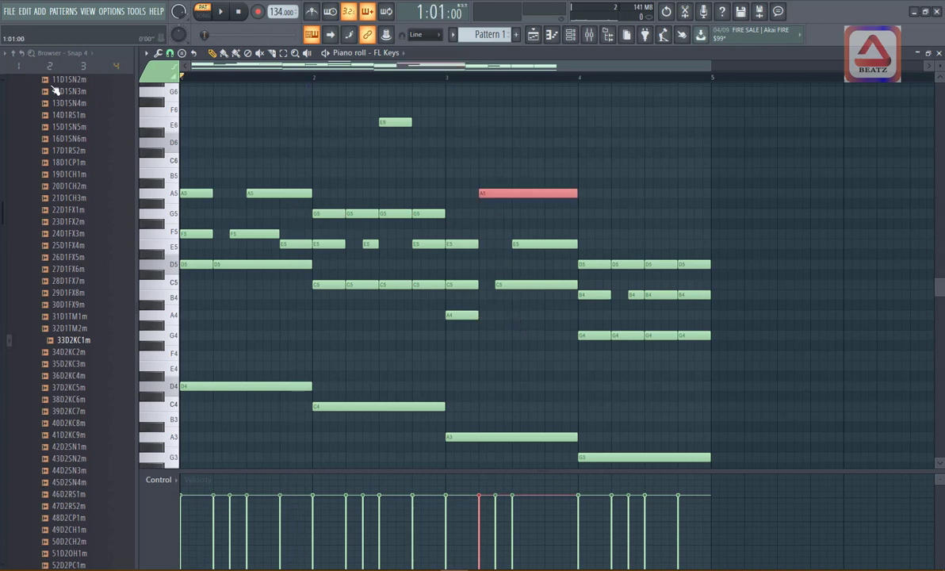
{"action": "key", "text": "space"}
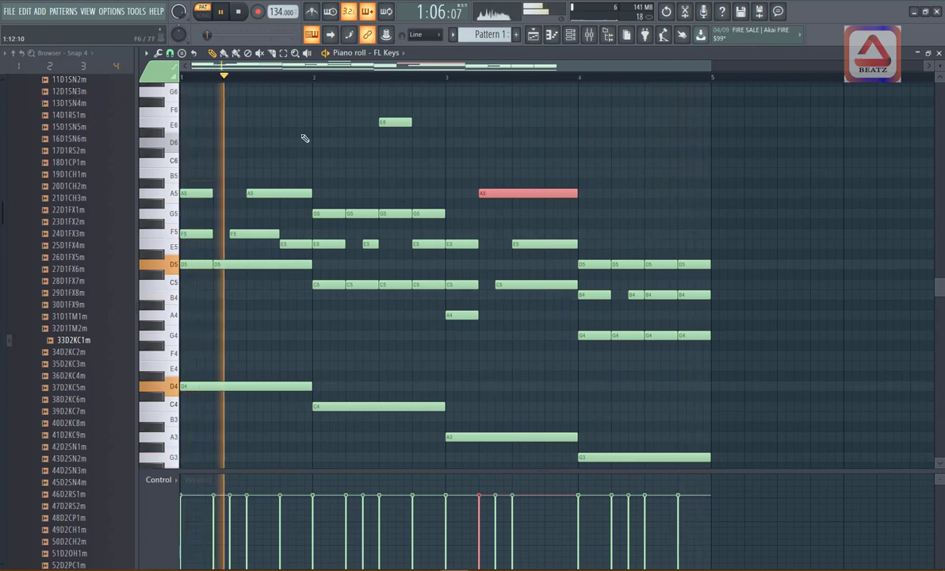
{"action": "key", "text": "space"}
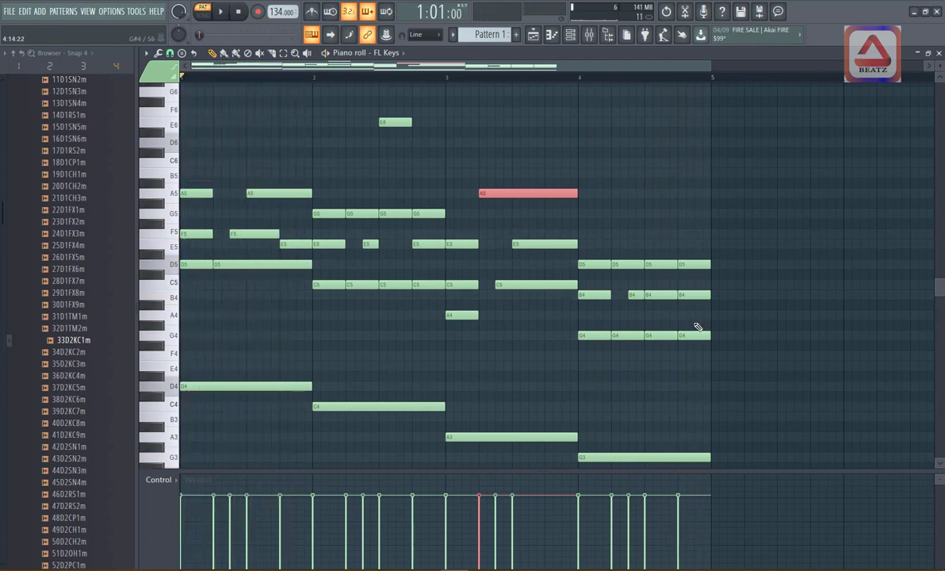
Raise the G4 note on beat 4 of bar 4 one octave to G5, and play the pattern.
{"action": "left_click_drag", "start_coordinate": [697, 312], "coordinate": [698, 357]}
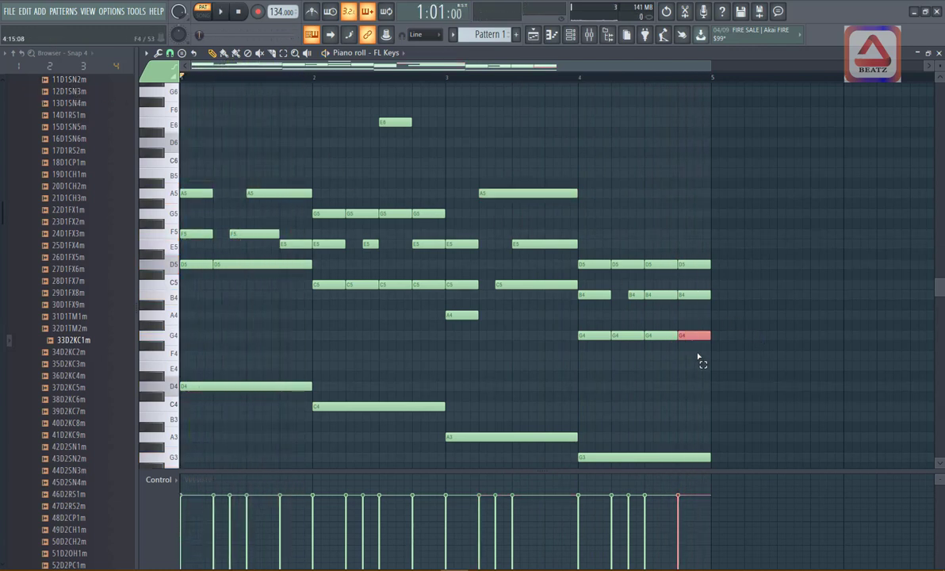
{"action": "key", "text": "ctrl+Up"}
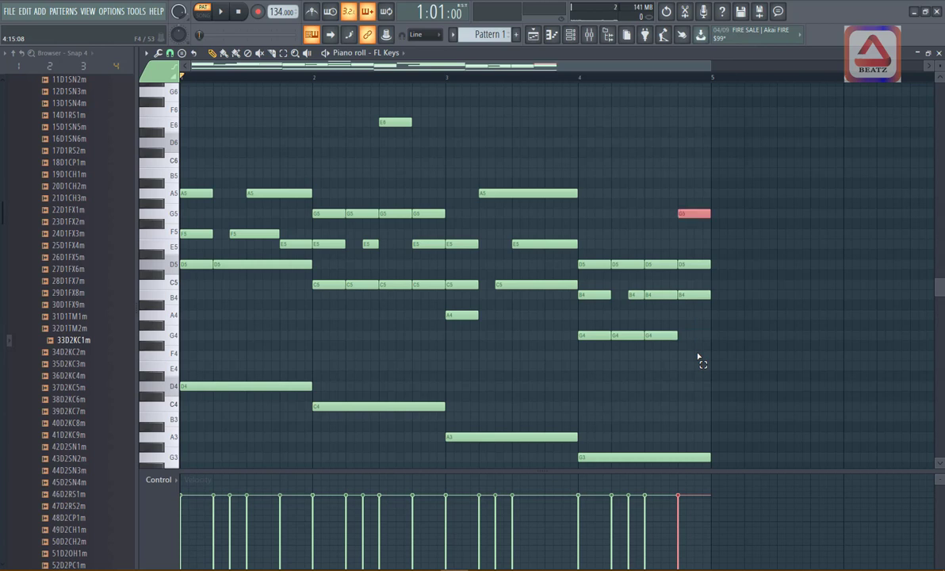
{"action": "key", "text": "space"}
{"action": "left_click", "coordinate": [629, 78]}
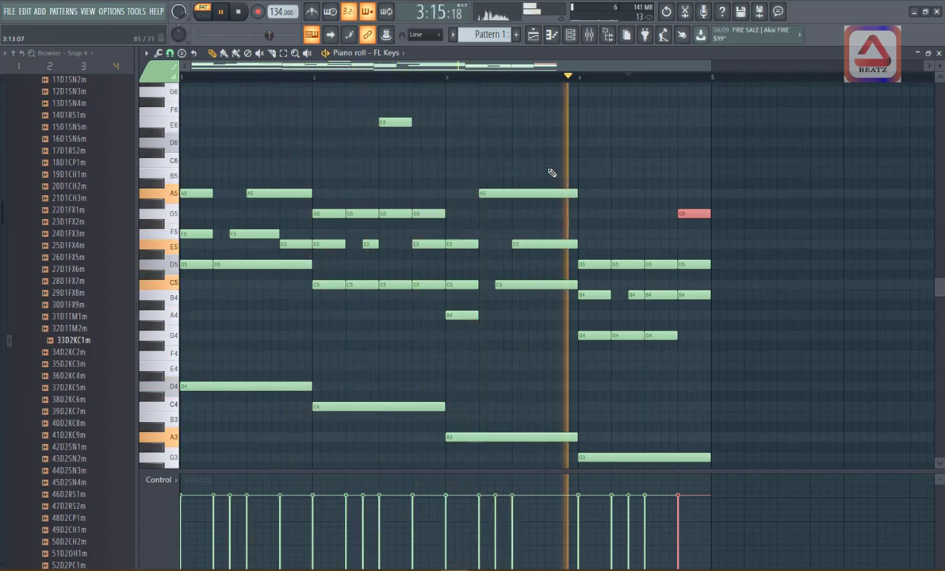
Raise the B4 note on beat 3 of bar 4 one octave to B5, and play the pattern, restarting from bar 3.
{"action": "left_click", "coordinate": [661, 297]}
{"action": "key", "text": "ctrl+Up"}
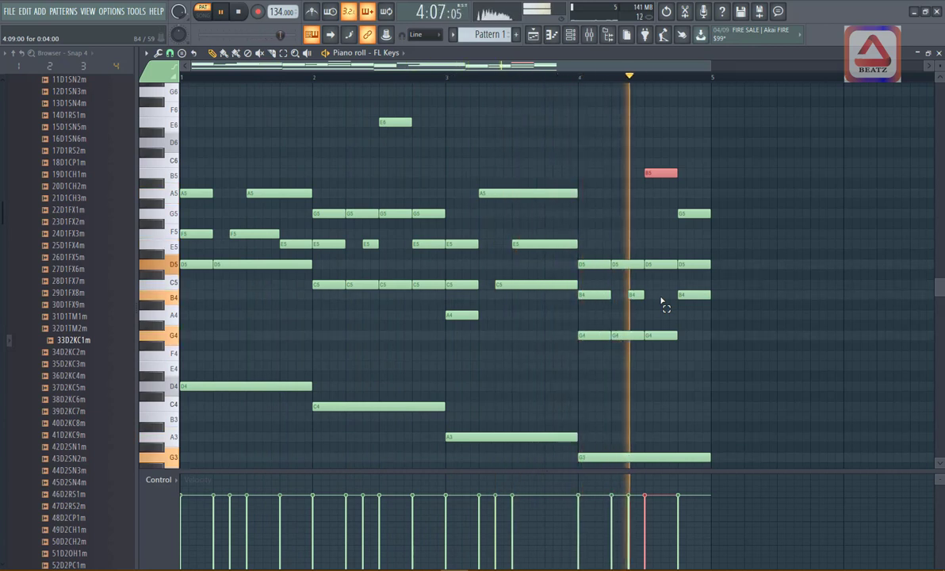
{"action": "key", "text": "space"}
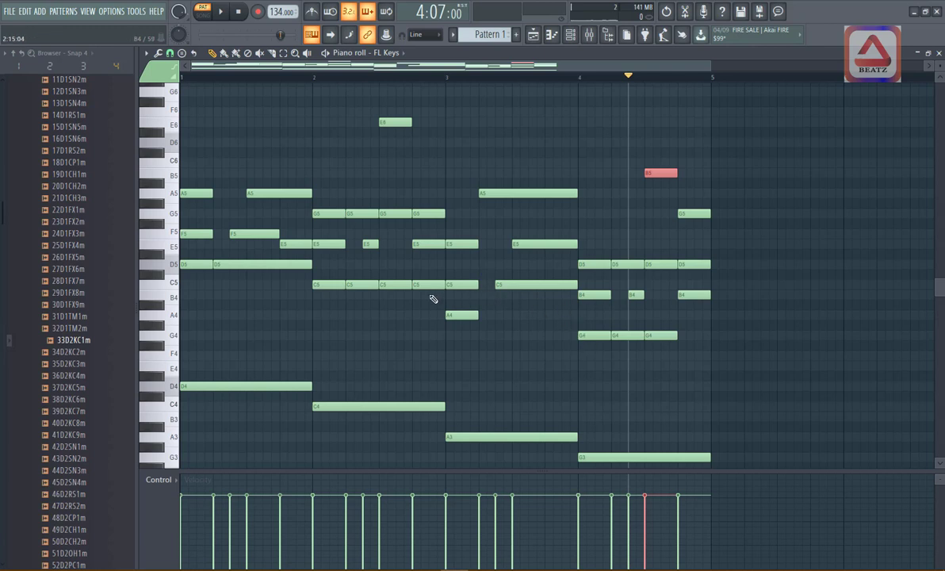
{"action": "key", "text": "space"}
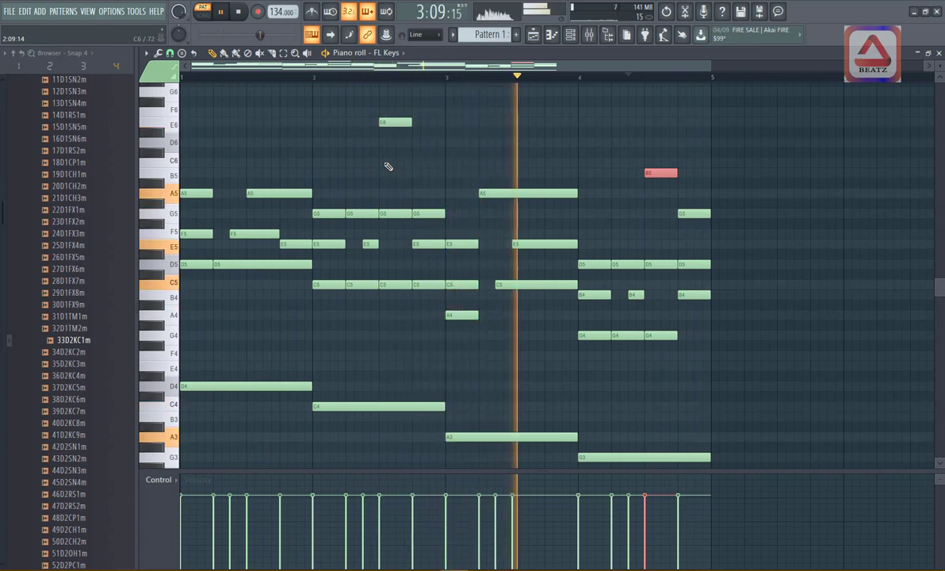
{"action": "key", "text": "space"}
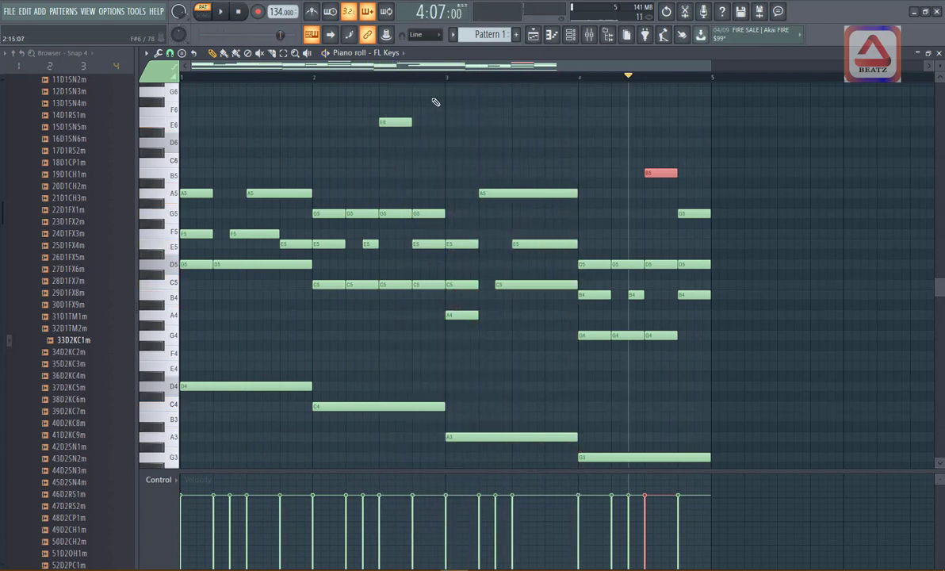
{"action": "left_click", "coordinate": [446, 76]}
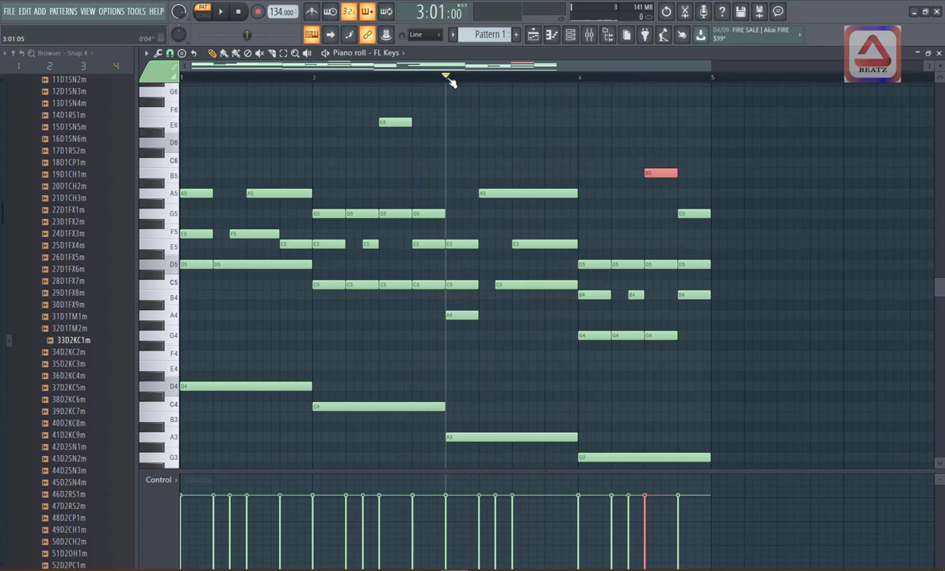
{"action": "key", "text": "space"}
{"action": "key", "text": "space"}
End the delayed C5 in bar 3 at beat 4, fill that last beat with a B4 note, and play the pattern.
{"action": "left_click_drag", "start_coordinate": [574, 221], "coordinate": [609, 379]}
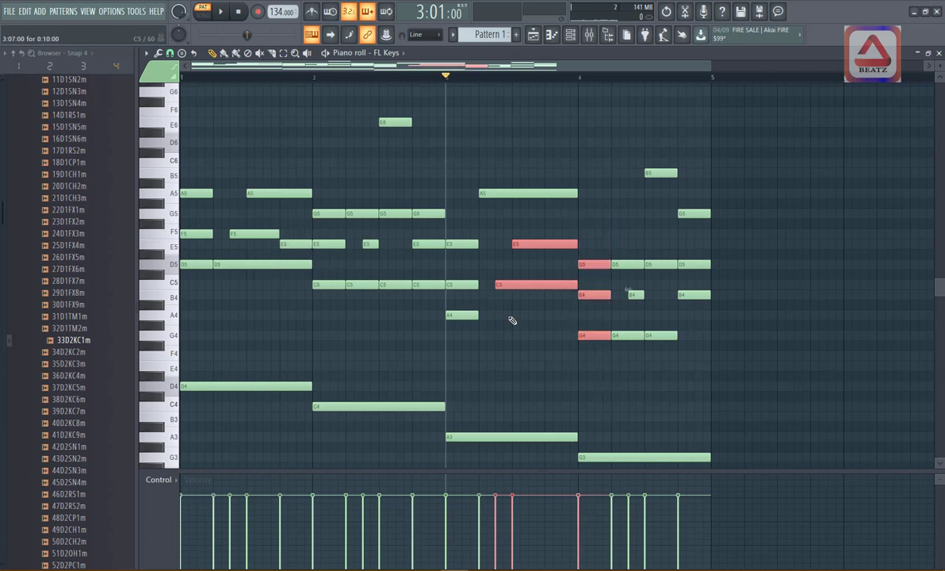
{"action": "left_click", "coordinate": [540, 299]}
{"action": "right_click", "coordinate": [563, 296]}
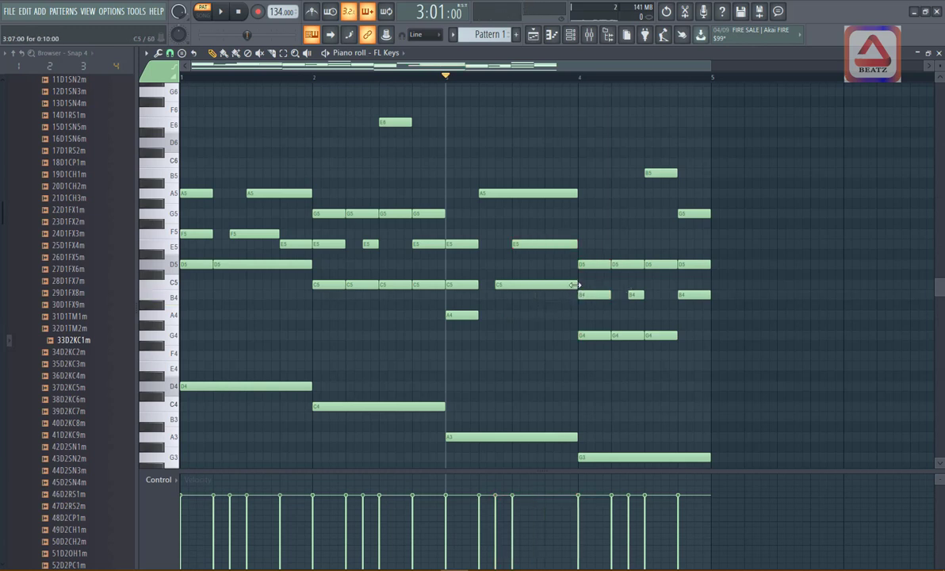
{"action": "left_click_drag", "start_coordinate": [577, 283], "coordinate": [547, 285]}
{"action": "left_click", "coordinate": [547, 284]}
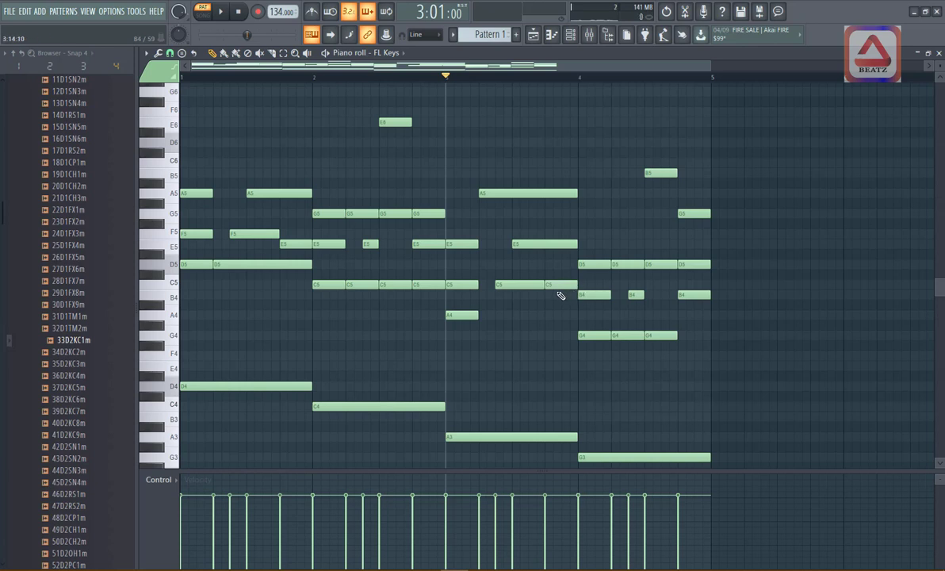
{"action": "left_click_drag", "start_coordinate": [555, 284], "coordinate": [556, 296]}
{"action": "key", "text": "space"}
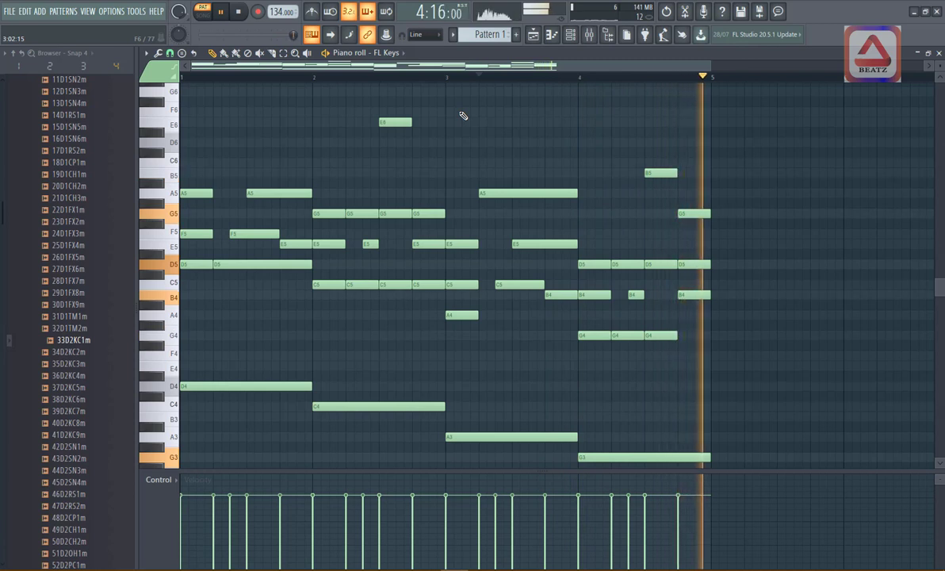
{"action": "key", "text": "space"}
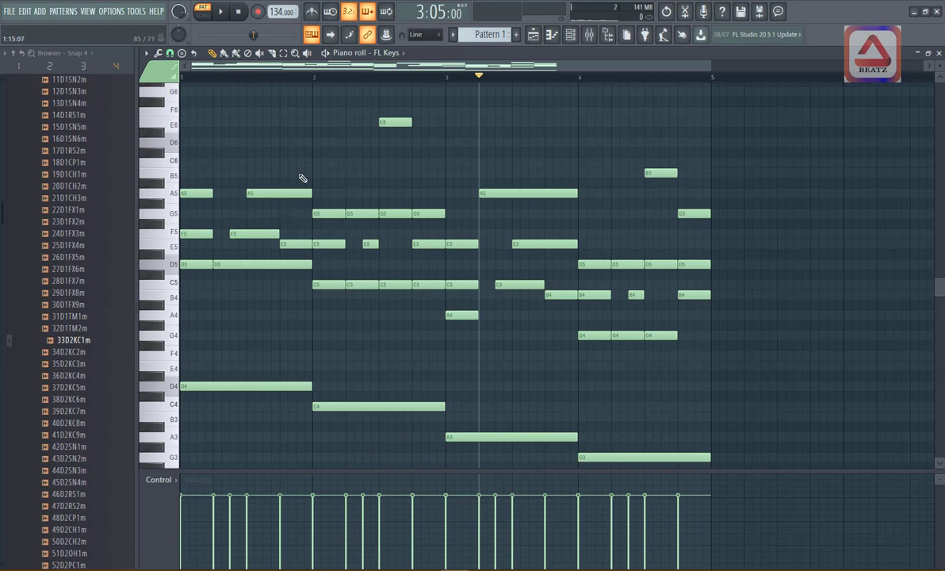
Shorten the upper notes that end each of the four bars slightly, excluding the bass notes, and play the pattern.
{"action": "left_click_drag", "start_coordinate": [300, 170], "coordinate": [309, 350]}
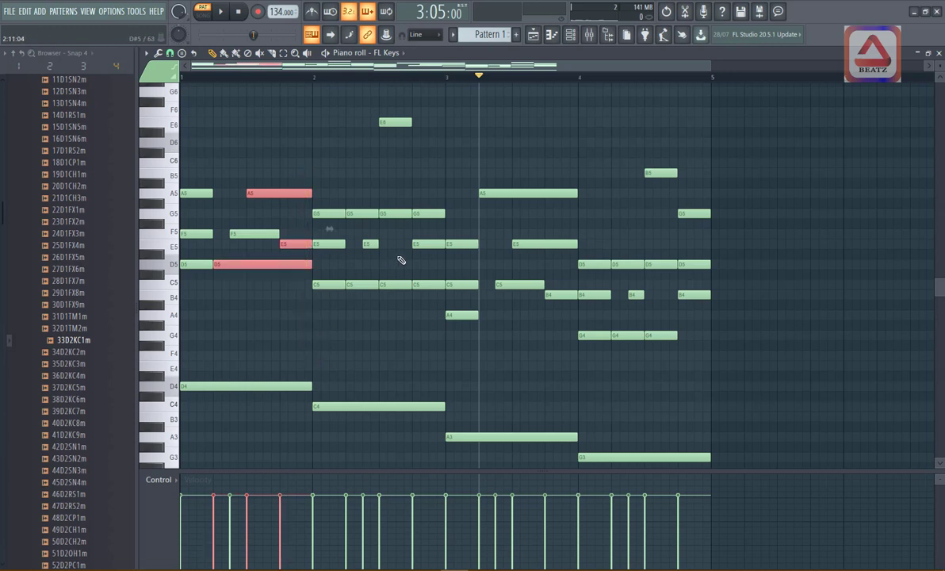
{"action": "left_click_drag", "start_coordinate": [435, 198], "coordinate": [435, 306]}
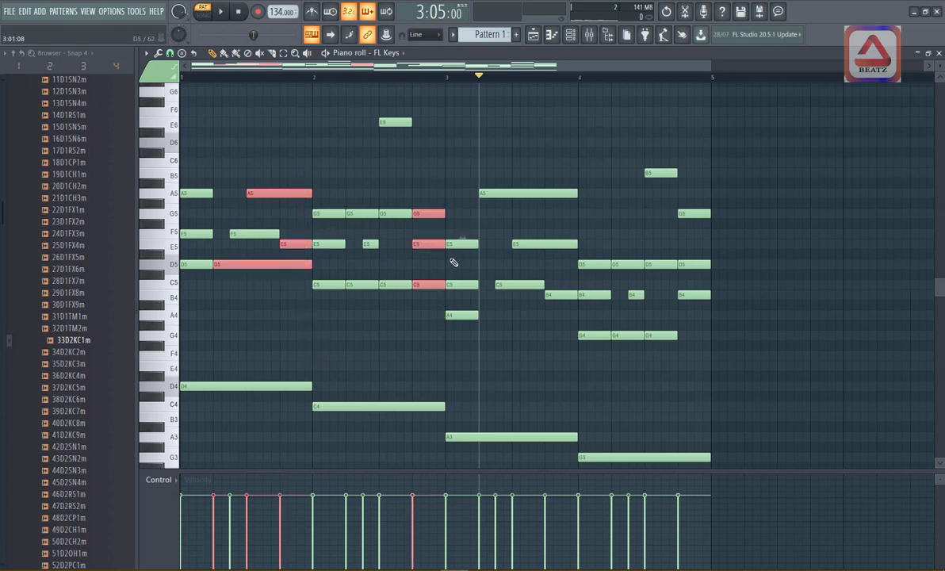
{"action": "left_click_drag", "start_coordinate": [568, 183], "coordinate": [568, 332]}
{"action": "left_click_drag", "start_coordinate": [705, 205], "coordinate": [711, 309]}
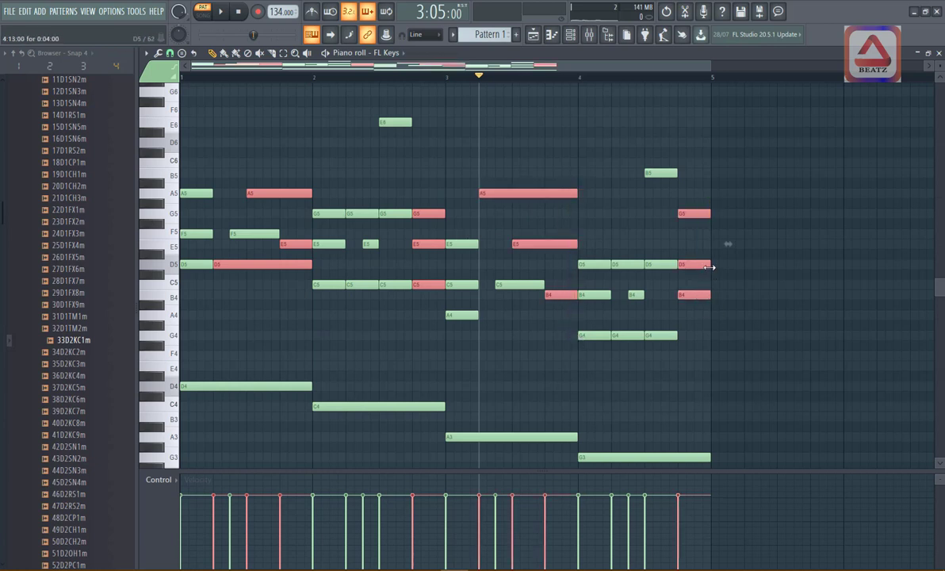
{"action": "left_click_drag", "start_coordinate": [708, 267], "coordinate": [706, 268]}
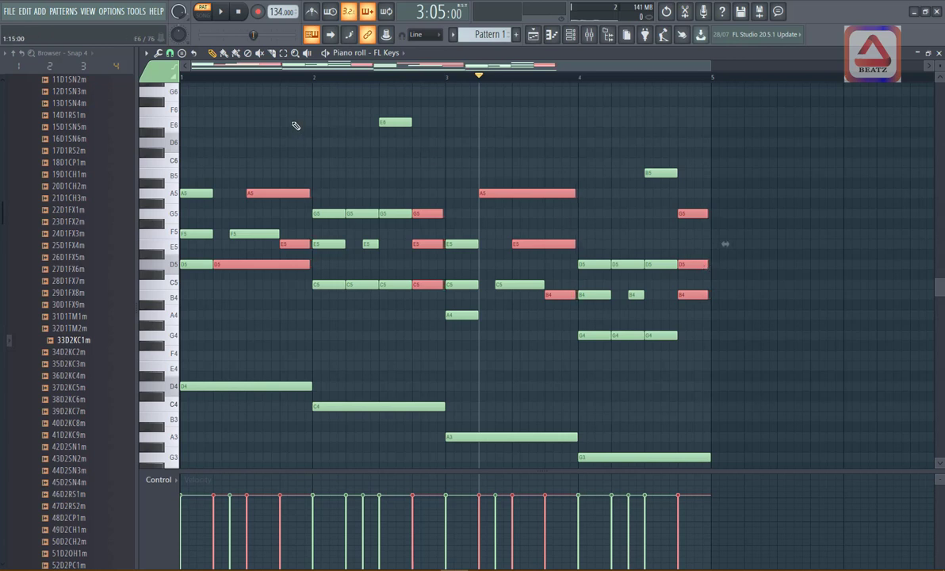
{"action": "left_click", "coordinate": [233, 72]}
{"action": "key", "text": "space"}
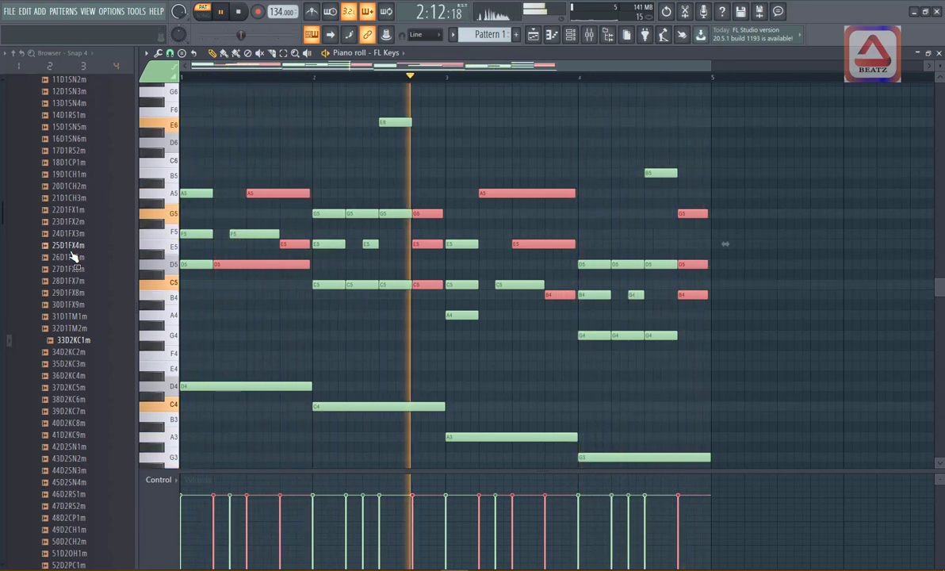
{"action": "key", "text": "space"}
{"action": "left_click", "coordinate": [274, 131]}
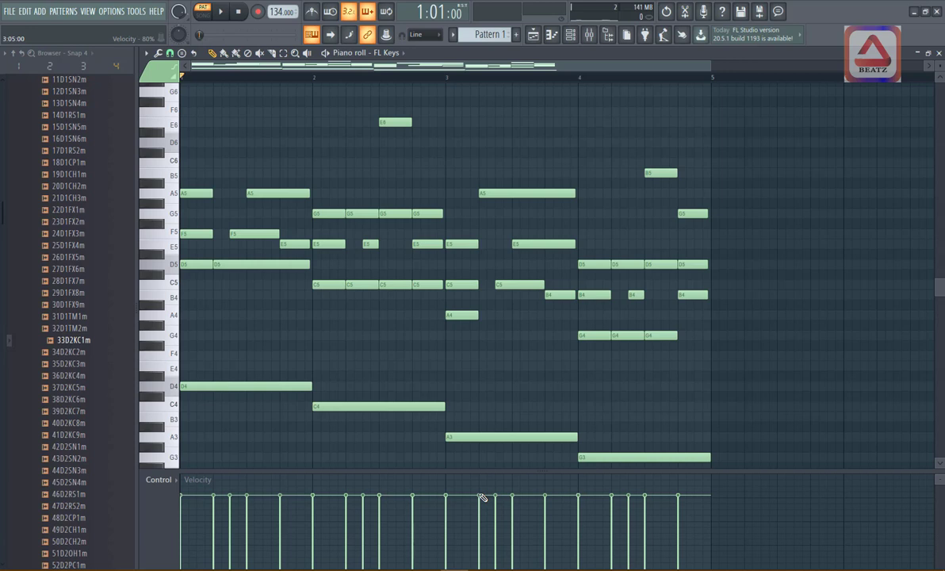
Open the riff machine on the existing score and disable its progression, chord, arpeggio, mirror, levels, articulation and groove steps.
{"action": "key", "text": "alt+e"}
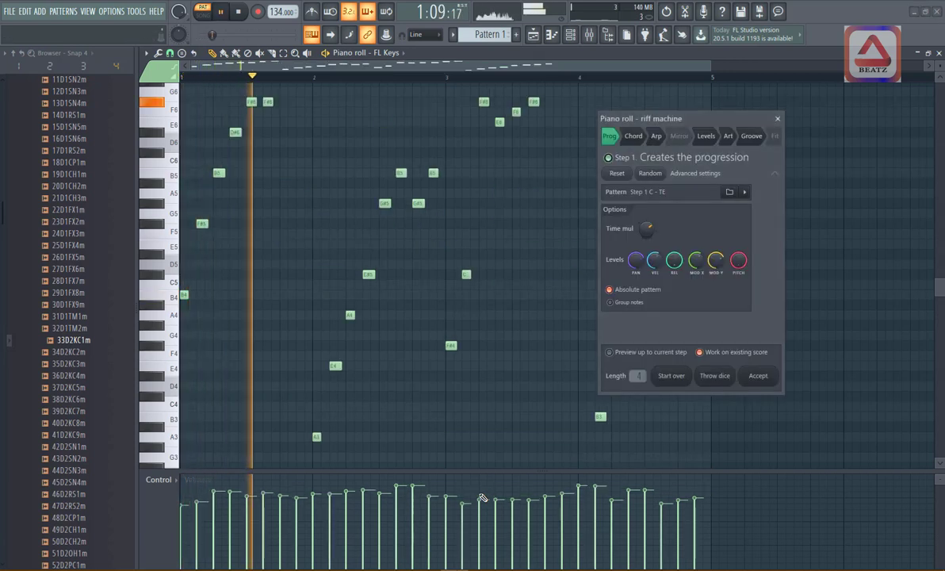
{"action": "key", "text": "space"}
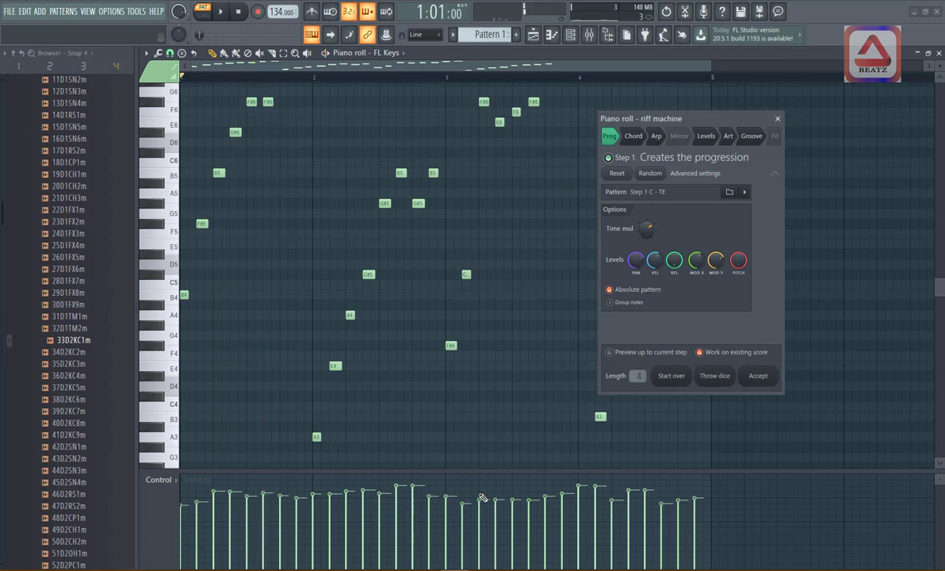
{"action": "left_click", "coordinate": [609, 158]}
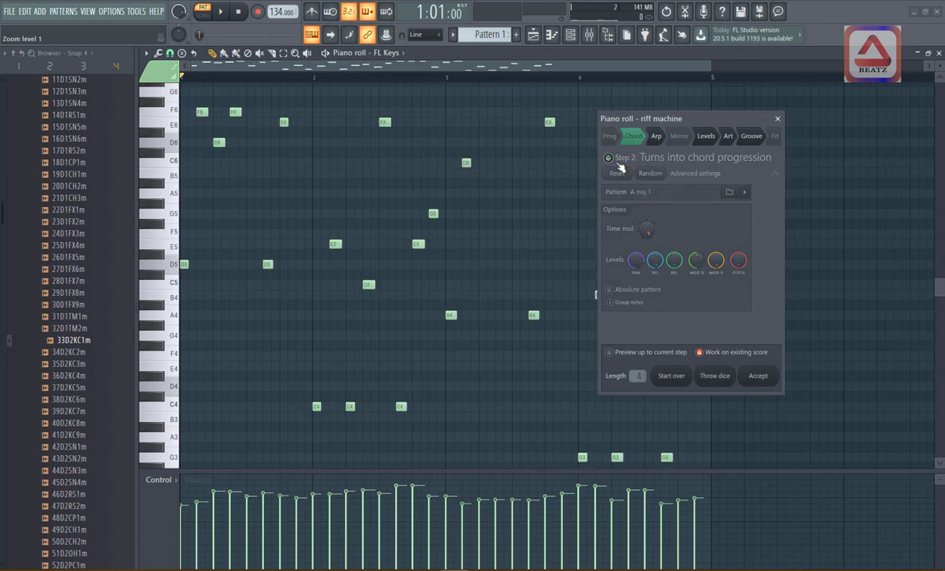
{"action": "left_click", "coordinate": [608, 158]}
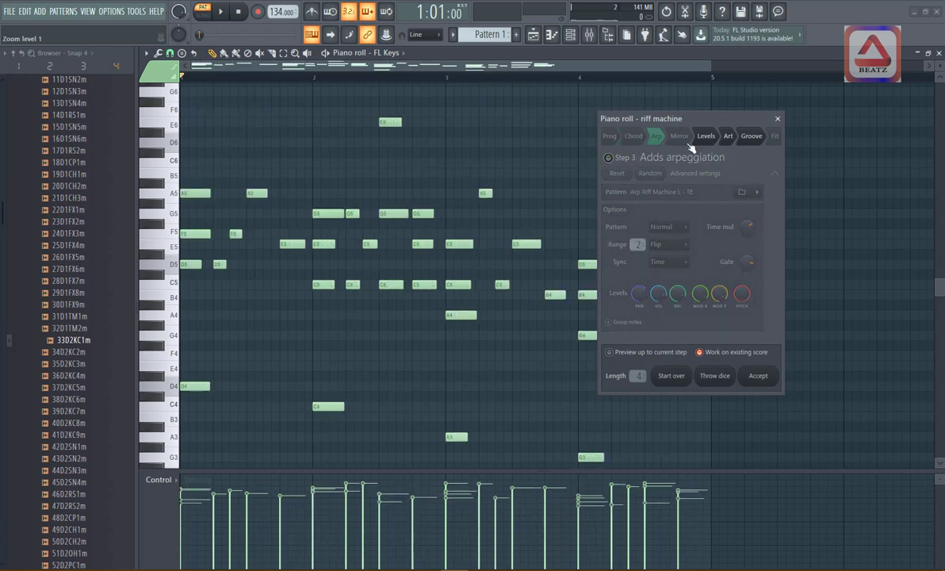
{"action": "left_click", "coordinate": [705, 137]}
{"action": "left_click", "coordinate": [609, 157]}
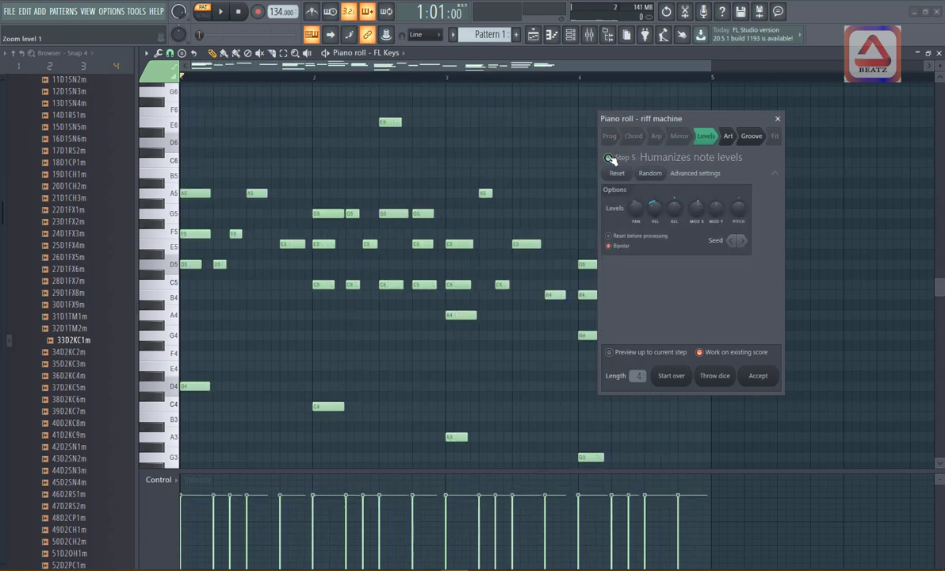
{"action": "left_click", "coordinate": [741, 141]}
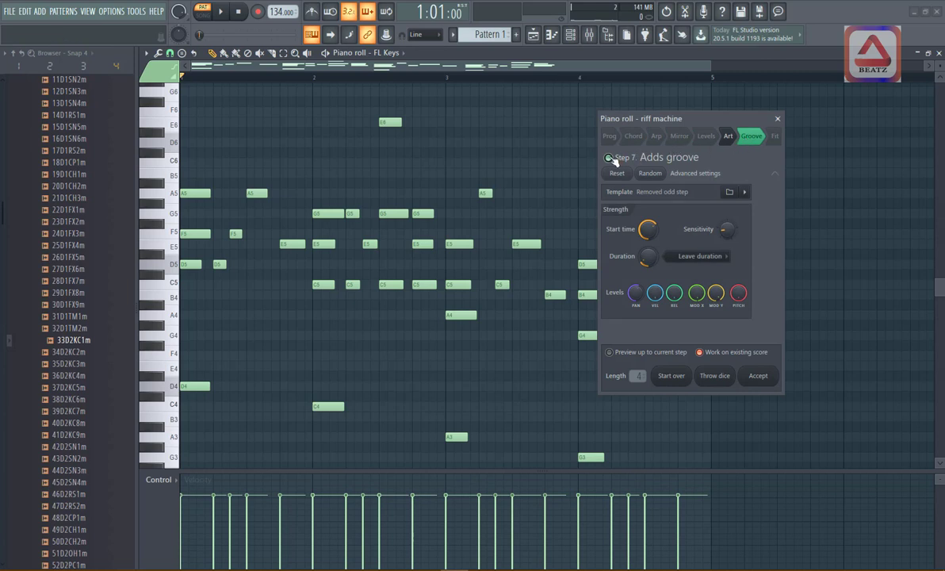
{"action": "left_click", "coordinate": [728, 136]}
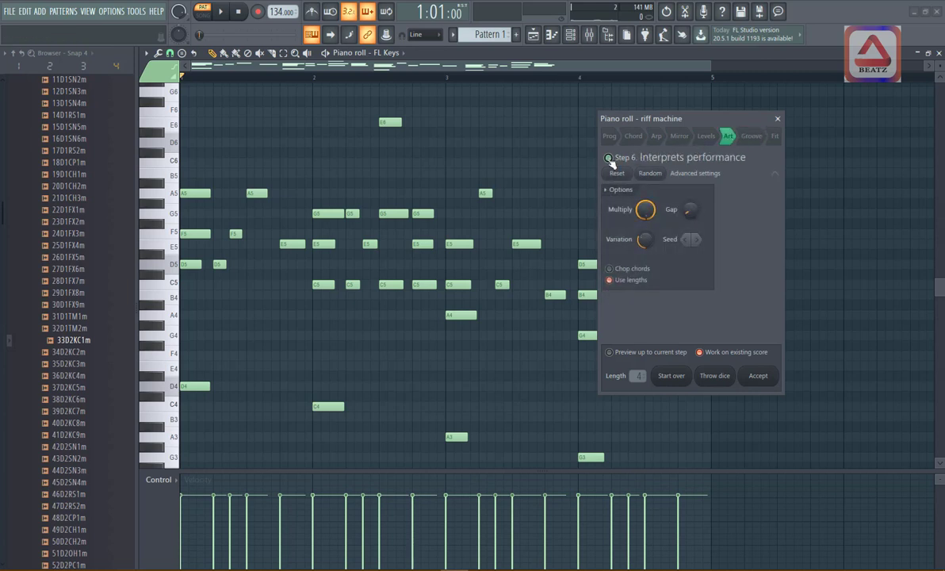
{"action": "left_click", "coordinate": [608, 158]}
Enable only the riff machine's Levels step to humanize the note velocities, and play the pattern.
{"action": "left_click", "coordinate": [707, 139]}
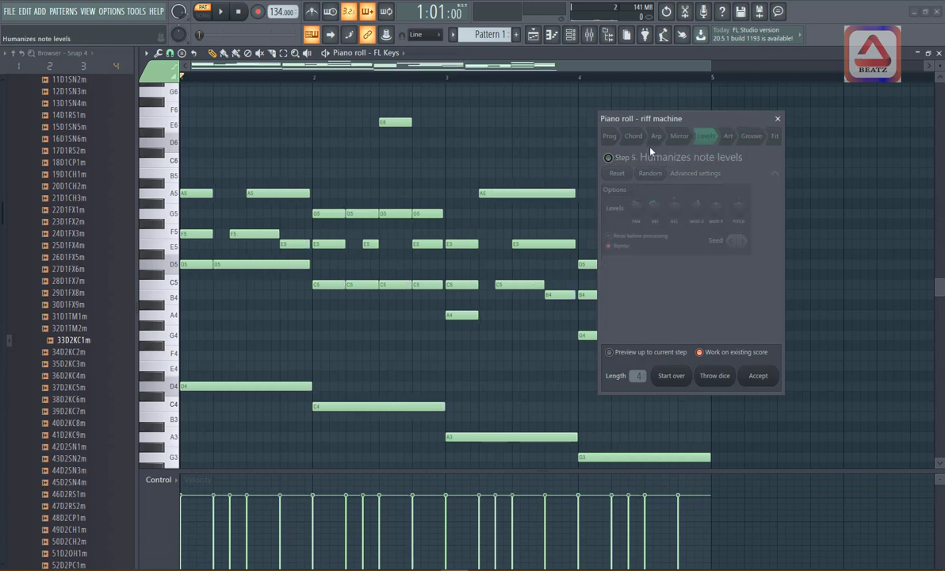
{"action": "left_click", "coordinate": [609, 158]}
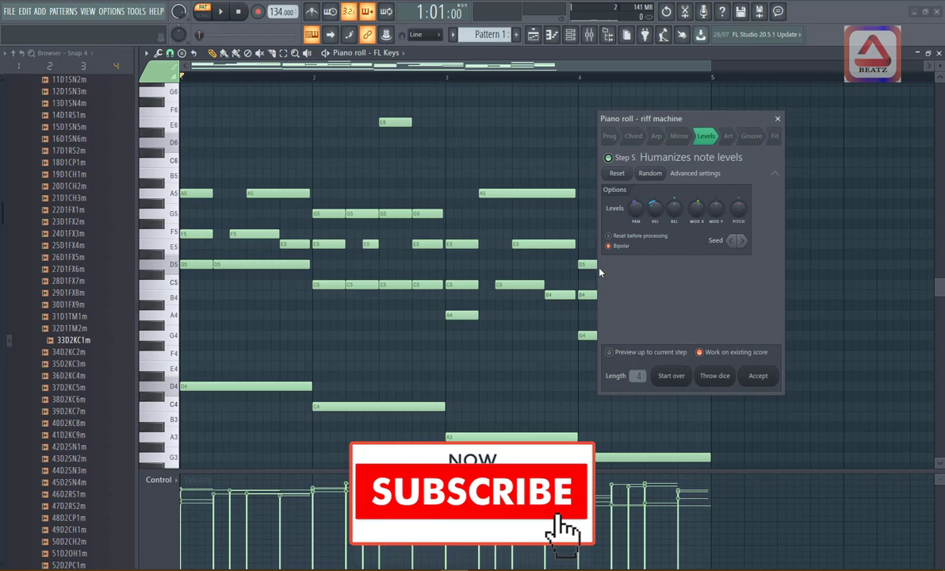
{"action": "key", "text": "space"}
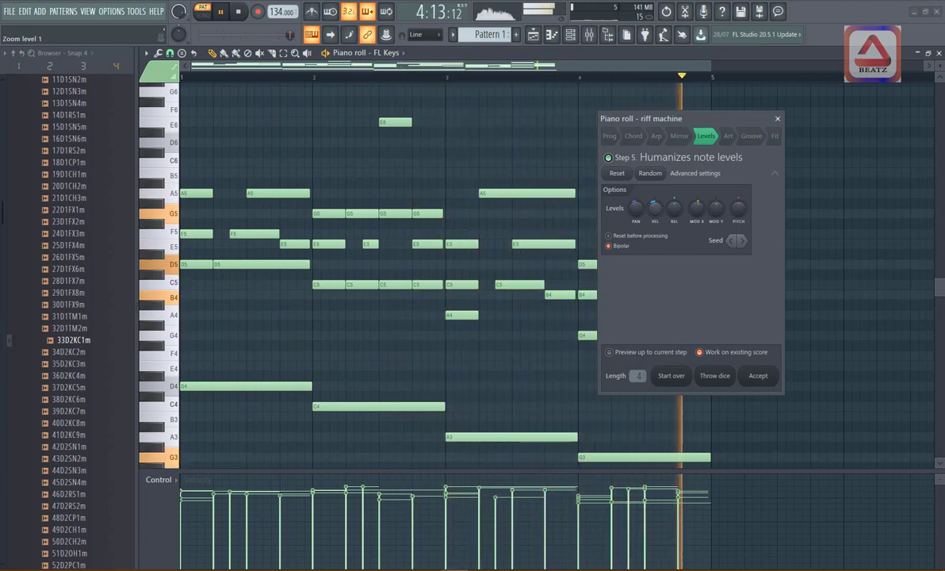
Enable the Groove step with randomized settings, turn its velocity level down to minimum, and accept the riff machine changes.
{"action": "left_click", "coordinate": [728, 136]}
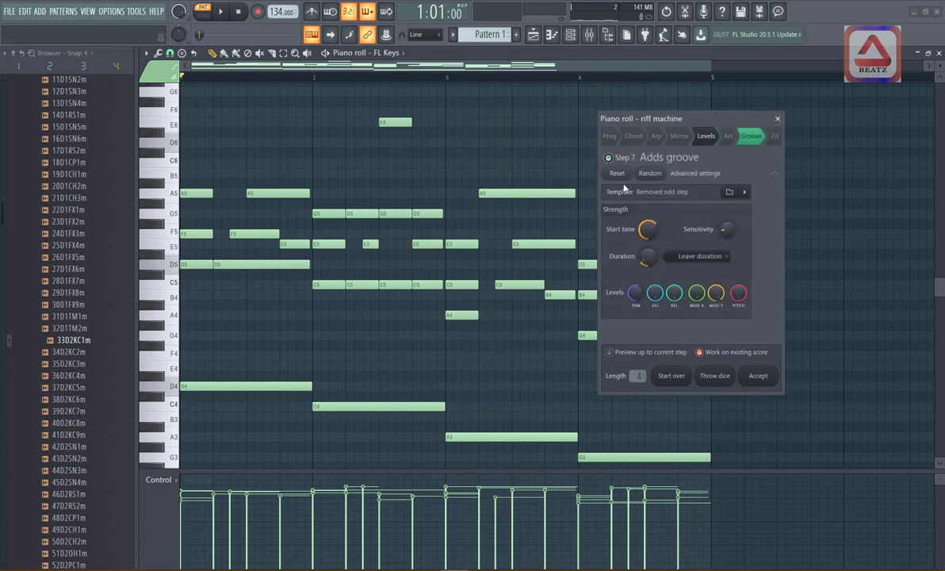
{"action": "left_click", "coordinate": [650, 173]}
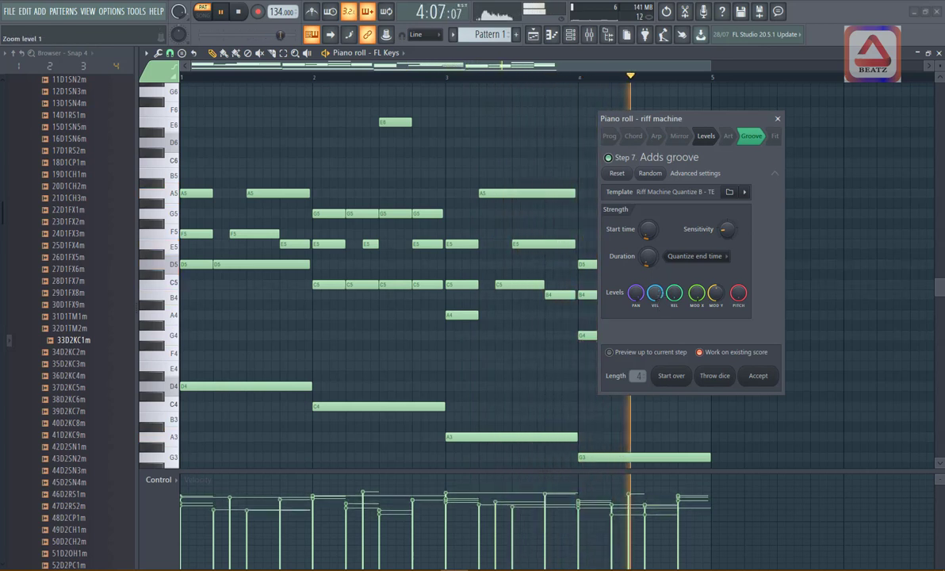
{"action": "left_click_drag", "start_coordinate": [654, 293], "coordinate": [655, 343]}
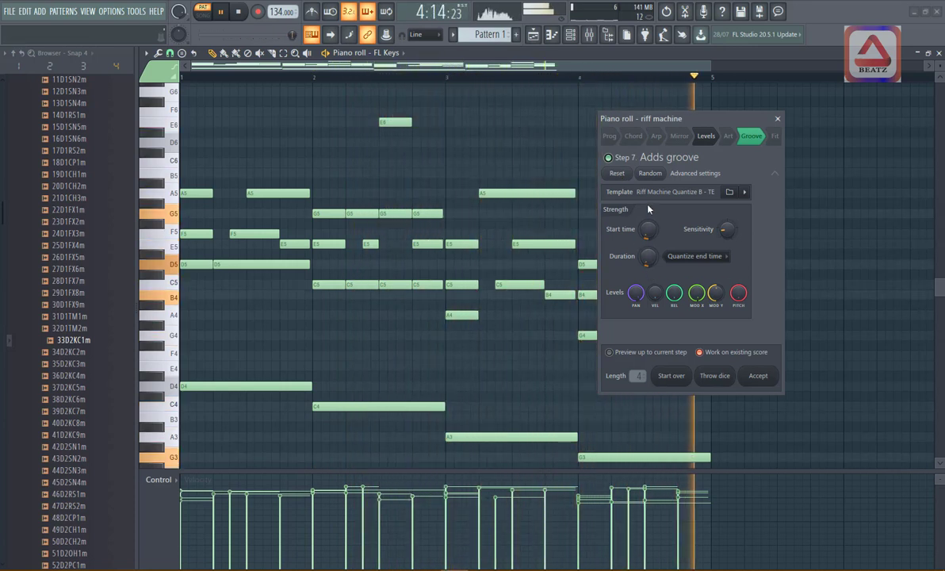
{"action": "left_click", "coordinate": [757, 375]}
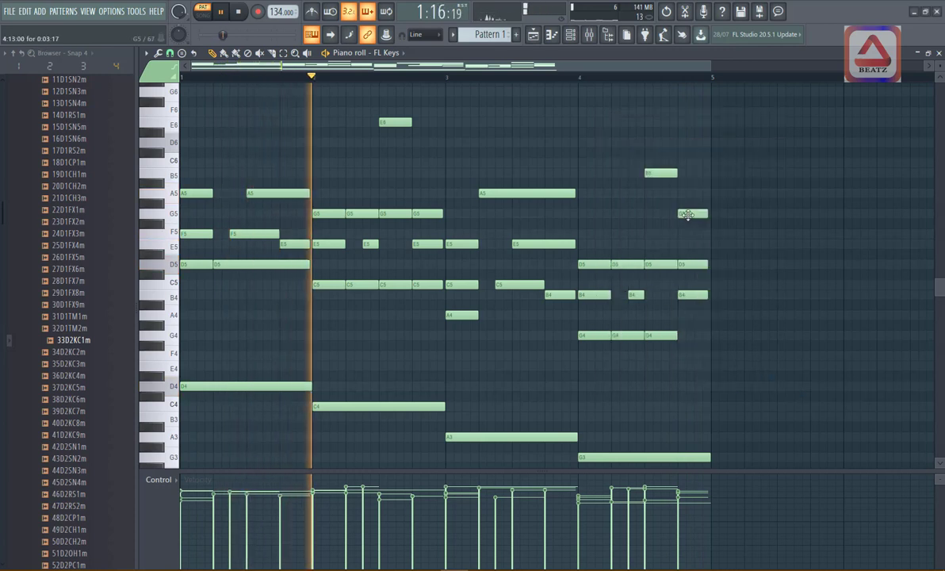
{"action": "scroll", "coordinate": [614, 167], "scroll_direction": "down", "scroll_amount": 1}
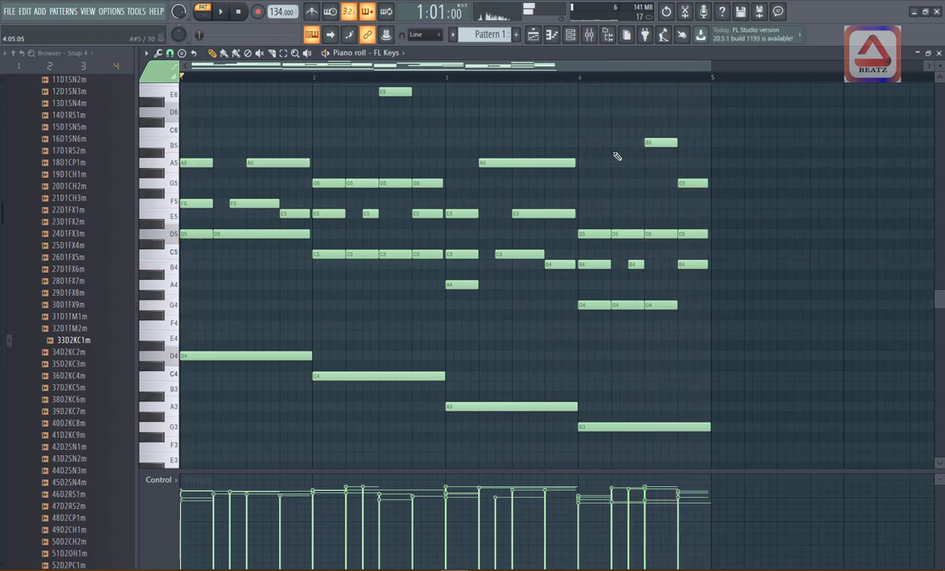
{"action": "scroll", "coordinate": [617, 156], "scroll_direction": "up", "scroll_amount": 2}
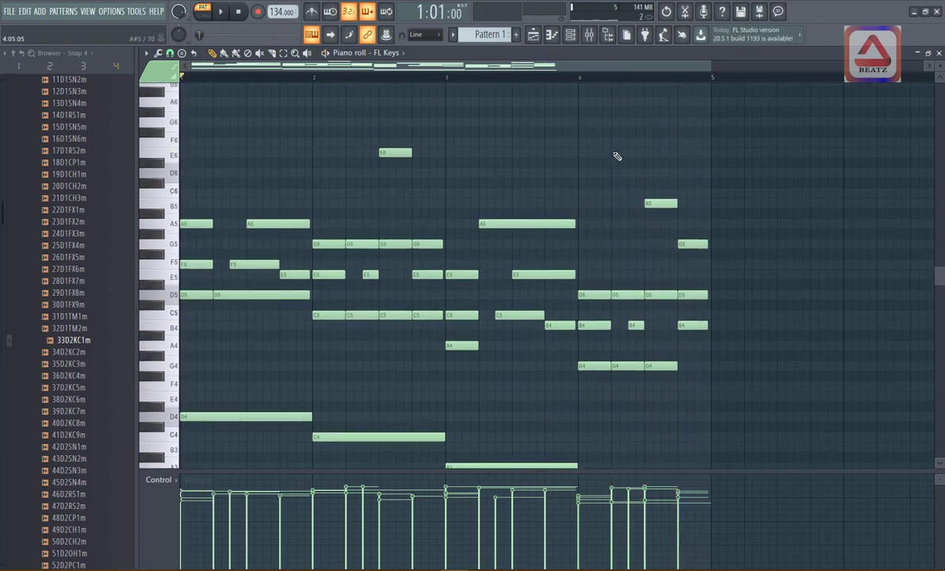